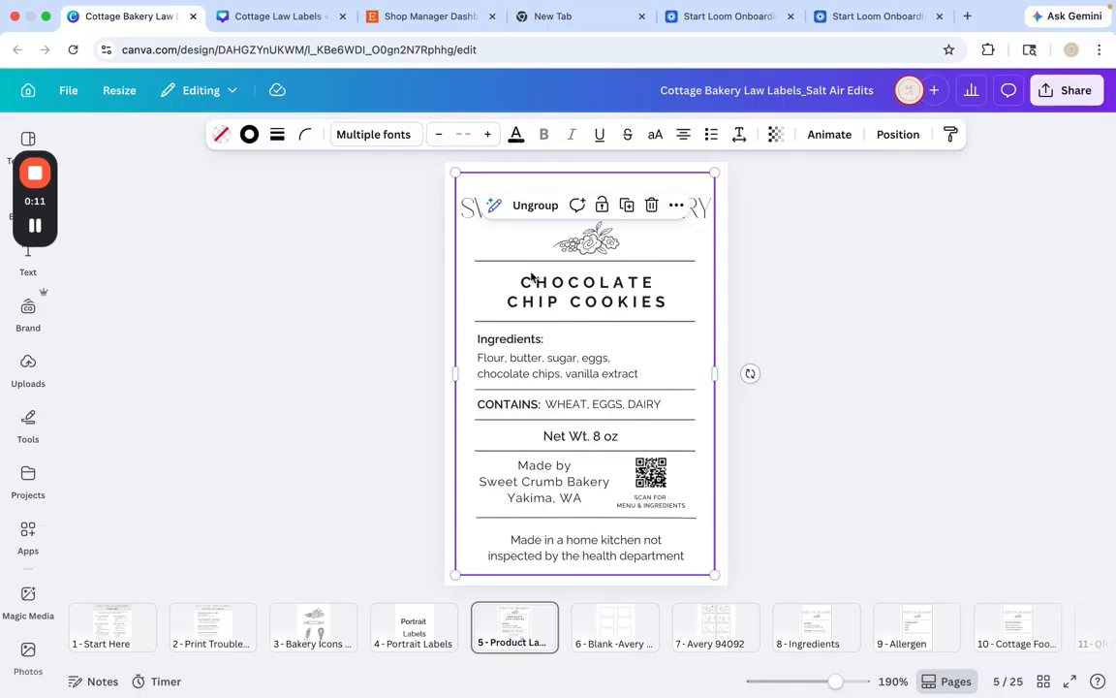
Ungroup the product label on page 5 and retype its heading as SWEET CRUMB BAKERY
{"action": "left_click", "coordinate": [525, 210]}
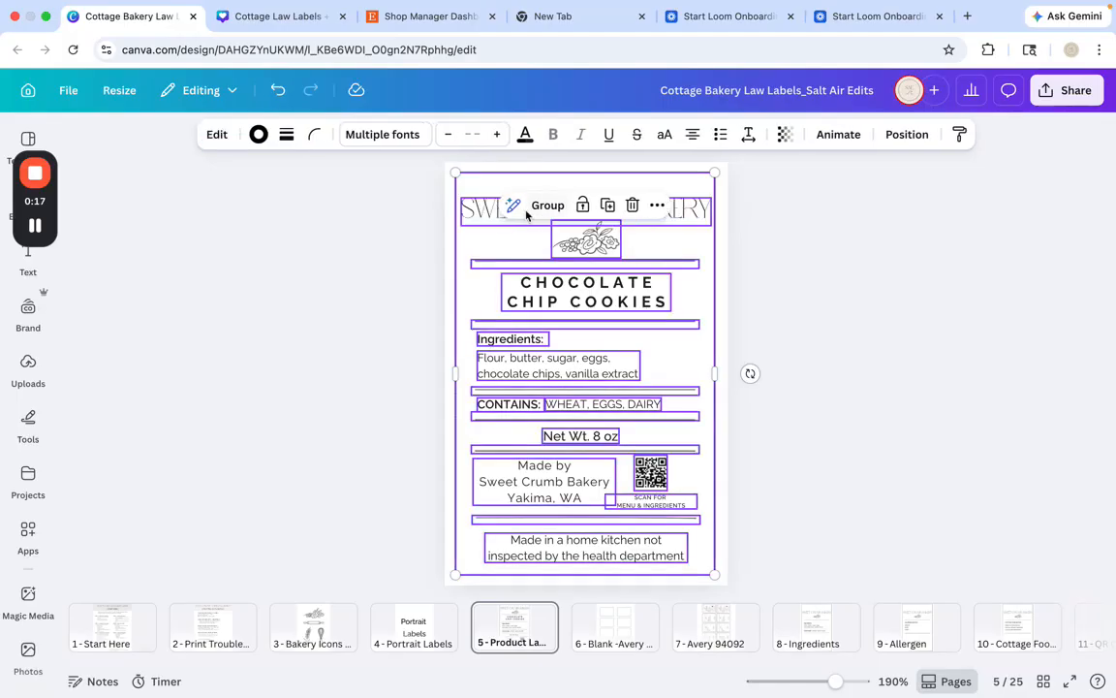
{"action": "left_click", "coordinate": [804, 220]}
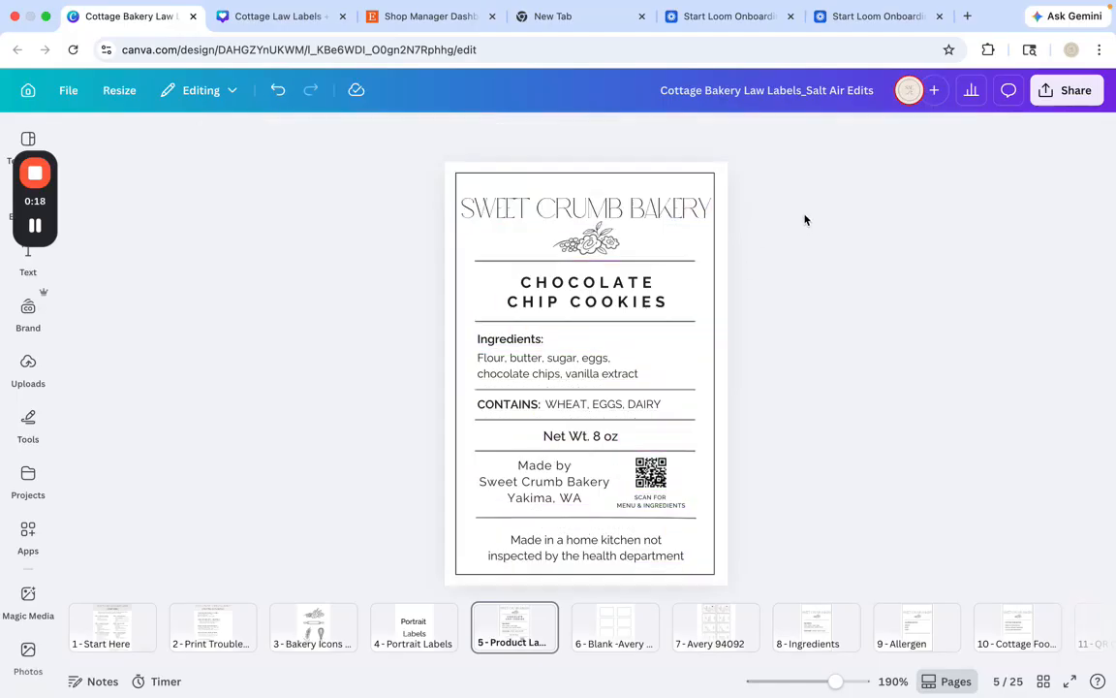
{"action": "left_click", "coordinate": [600, 215]}
{"action": "left_click", "coordinate": [601, 213]}
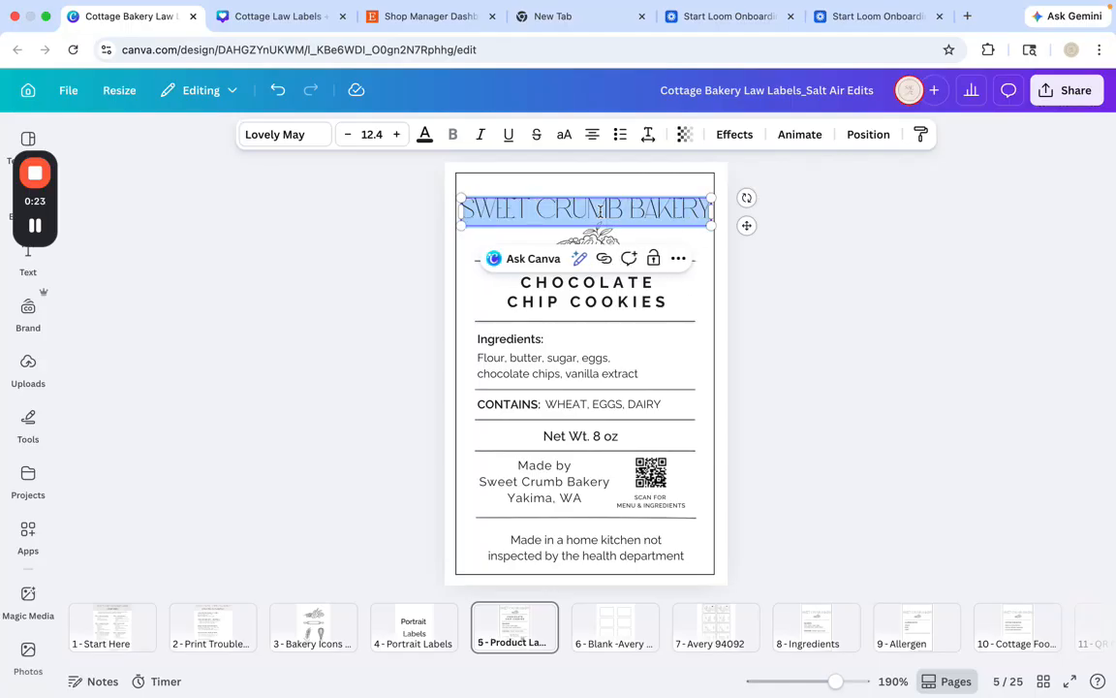
{"action": "type", "text": "S"}
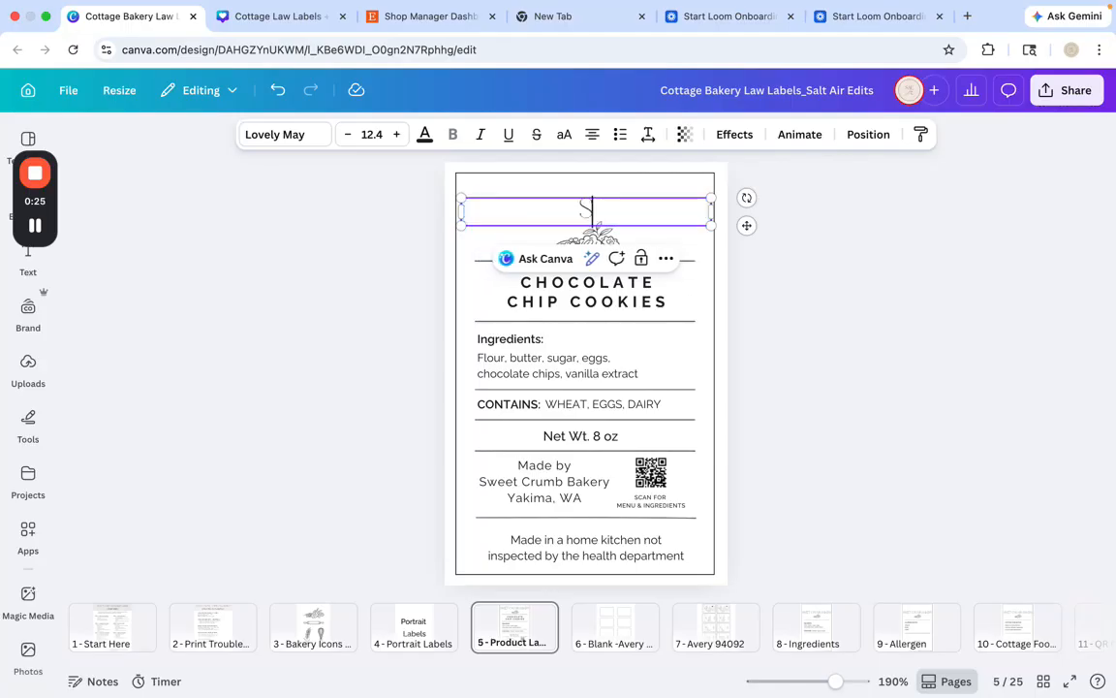
{"action": "type", "text": "WEET CRUM"}
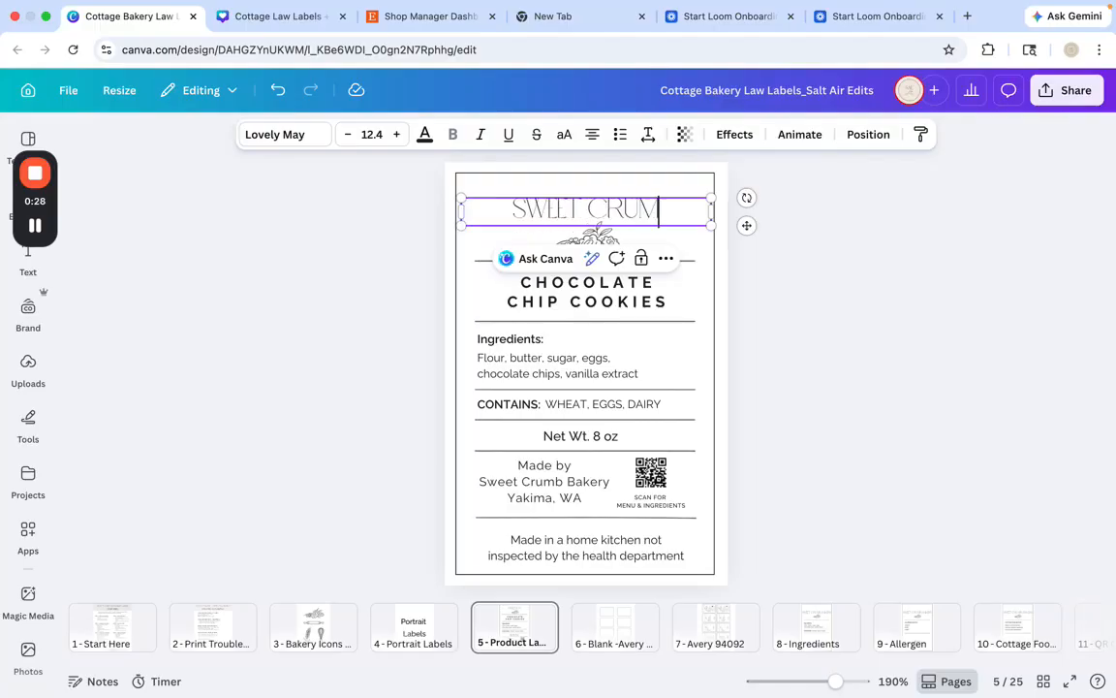
{"action": "type", "text": "B B"}
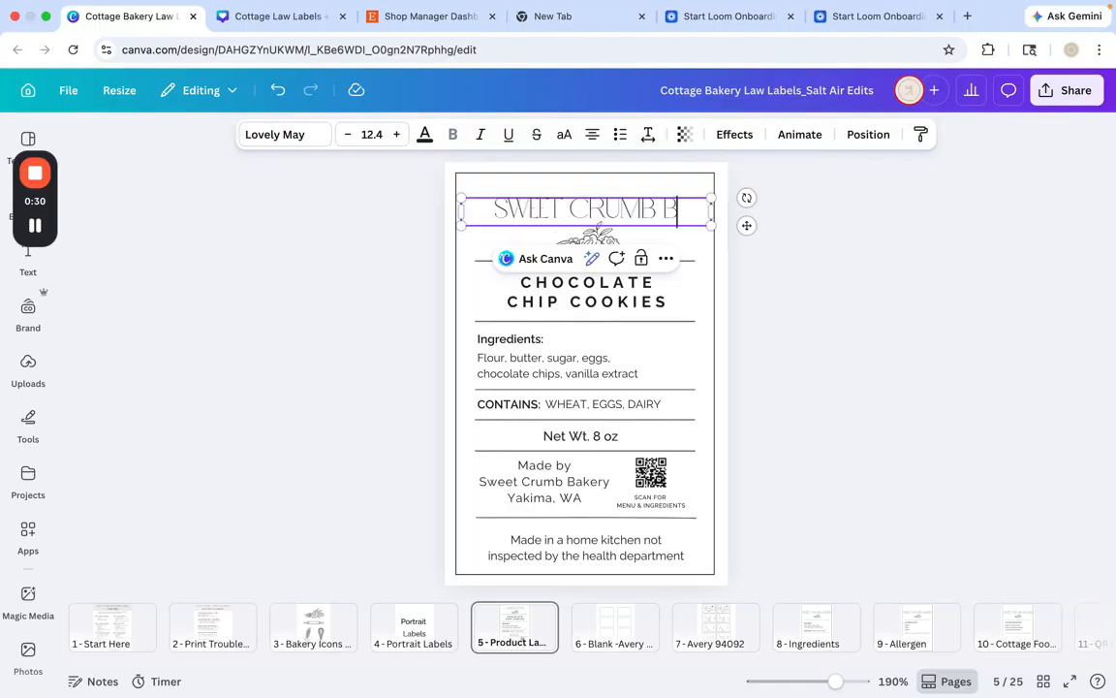
{"action": "type", "text": "AKERY"}
Go through the label's product name, ingredients, allergens, net weight, maker details, disclaimer and QR code to examine the individually editable elements
{"action": "left_click", "coordinate": [591, 303]}
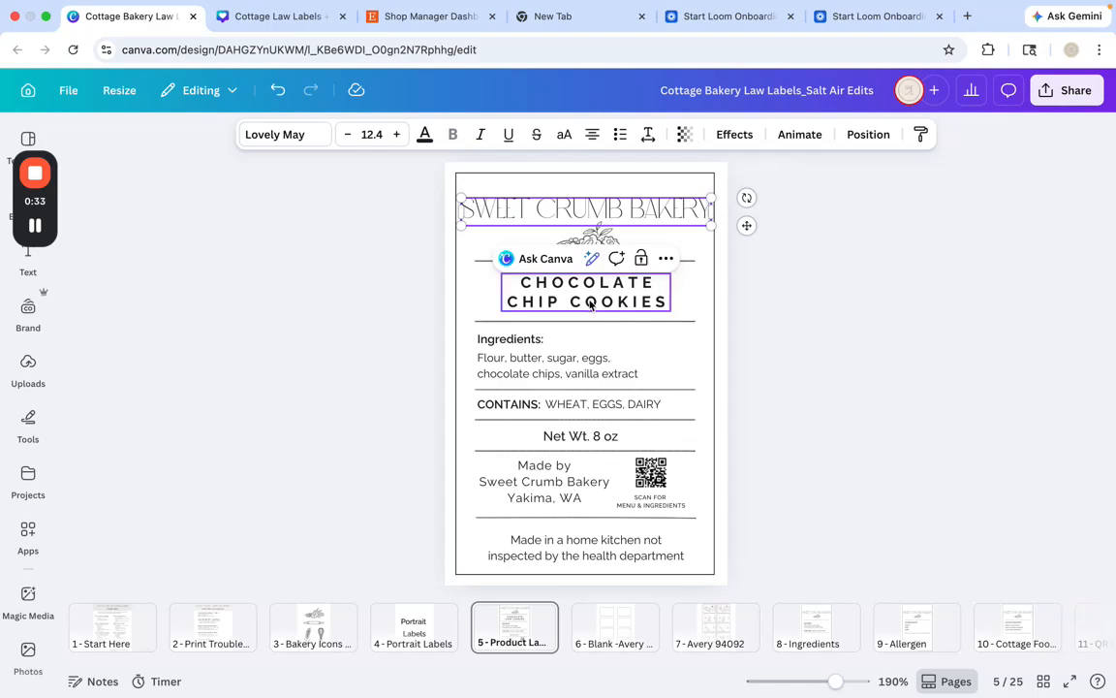
{"action": "left_click", "coordinate": [514, 370]}
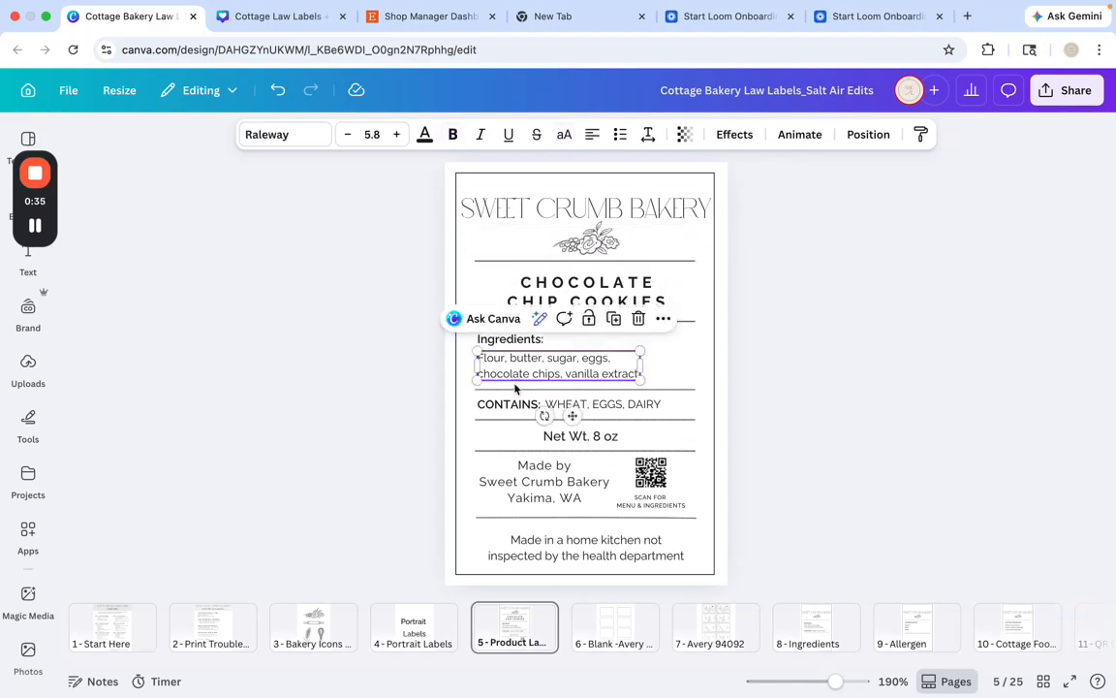
{"action": "left_click", "coordinate": [521, 407]}
{"action": "left_click", "coordinate": [591, 404]}
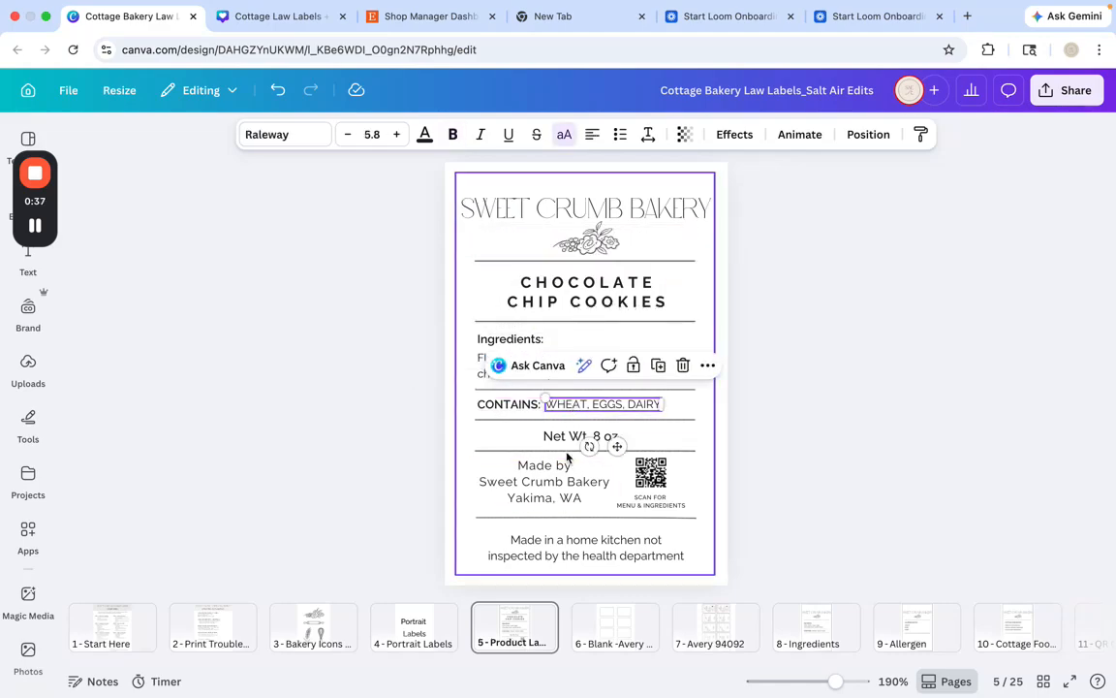
{"action": "left_click", "coordinate": [565, 443]}
{"action": "left_click", "coordinate": [559, 482]}
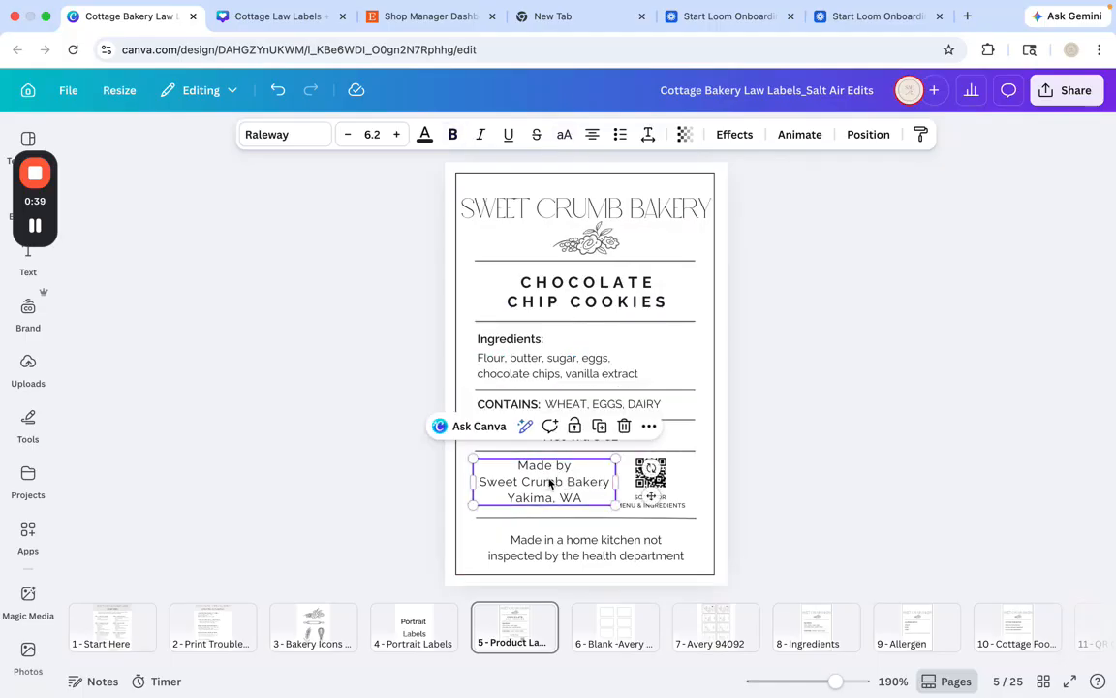
{"action": "left_click", "coordinate": [639, 505]}
{"action": "left_click", "coordinate": [620, 547]}
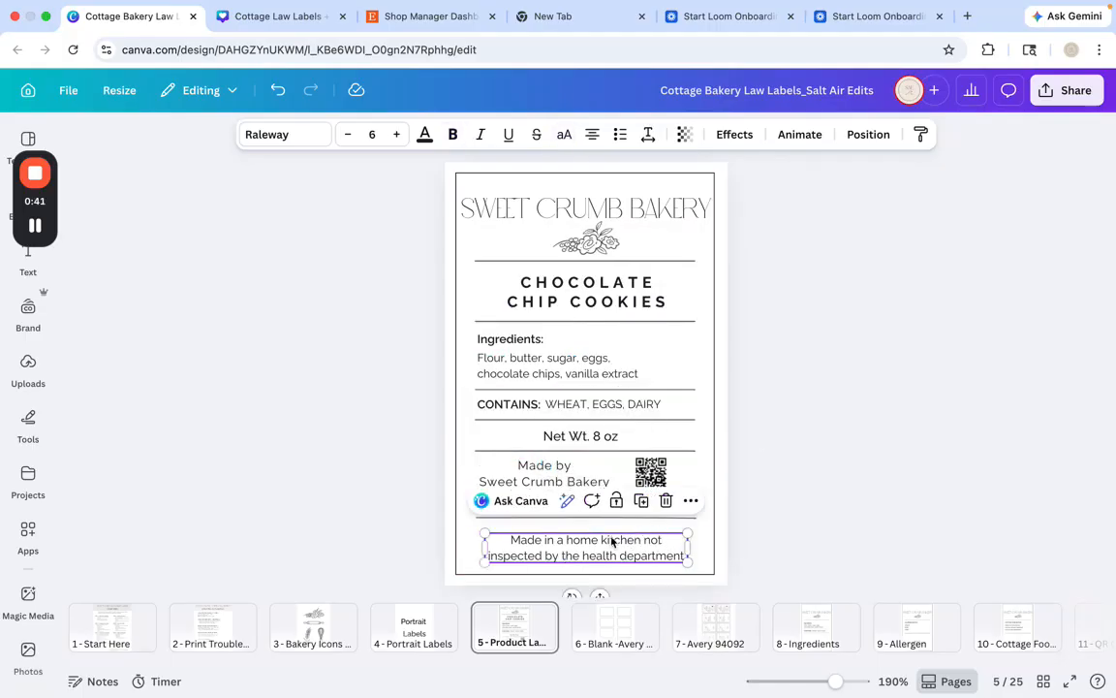
{"action": "left_click", "coordinate": [651, 473]}
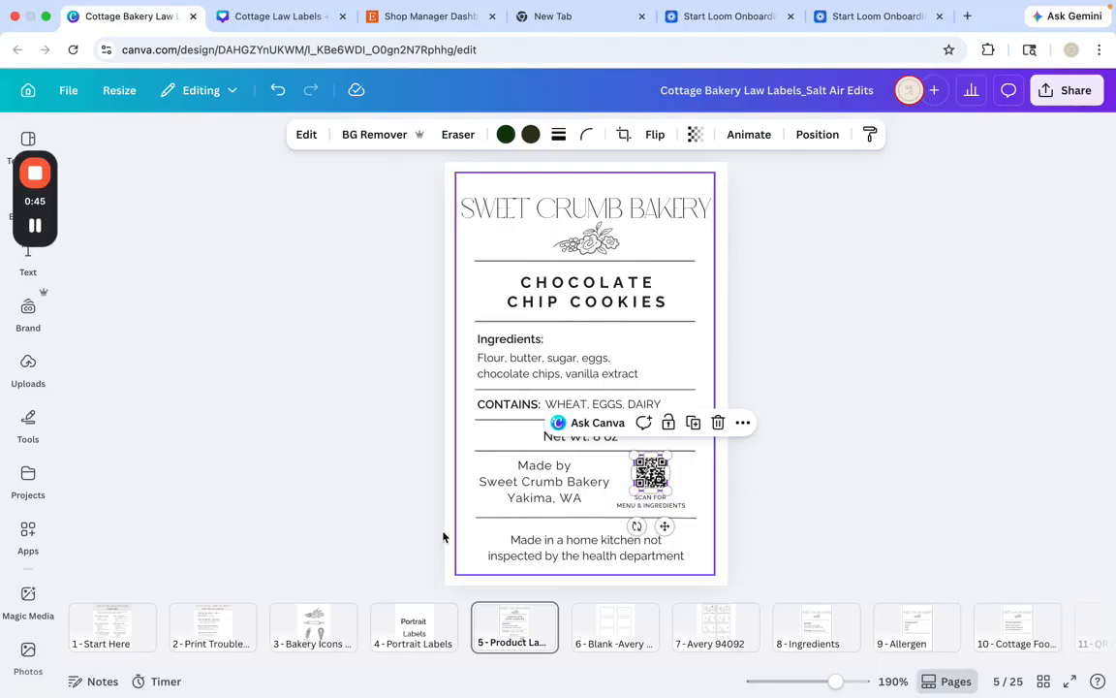
Search the Canva apps for "qr" and look through the available QR code generators
{"action": "left_click", "coordinate": [30, 476]}
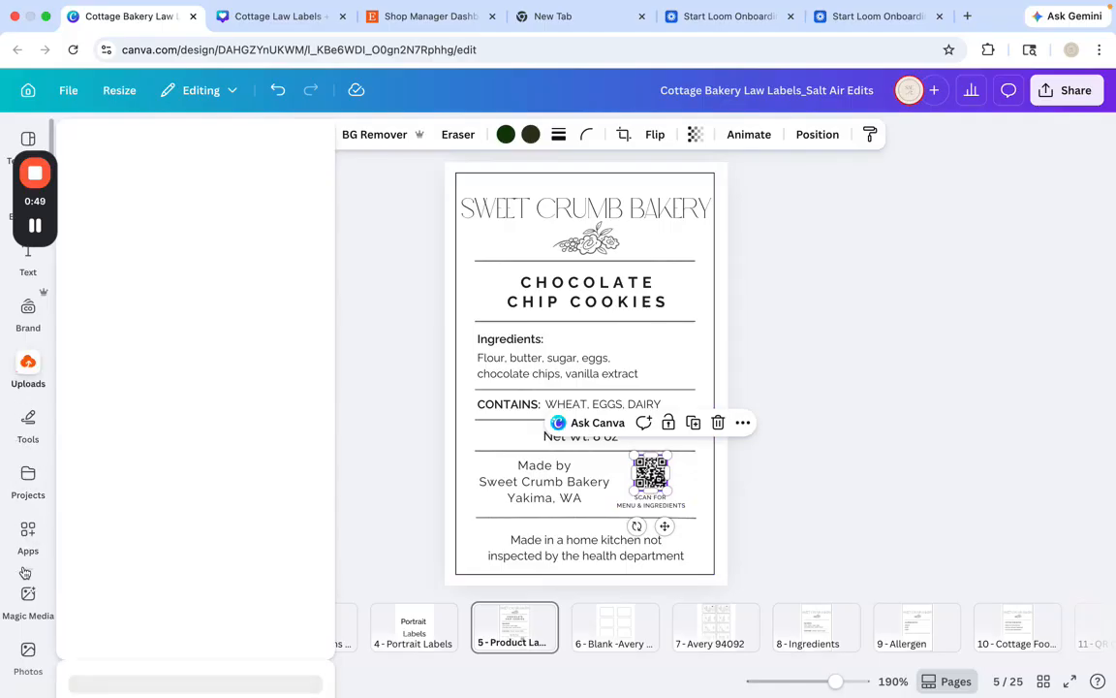
{"action": "left_click", "coordinate": [29, 421]}
{"action": "left_click", "coordinate": [29, 529]}
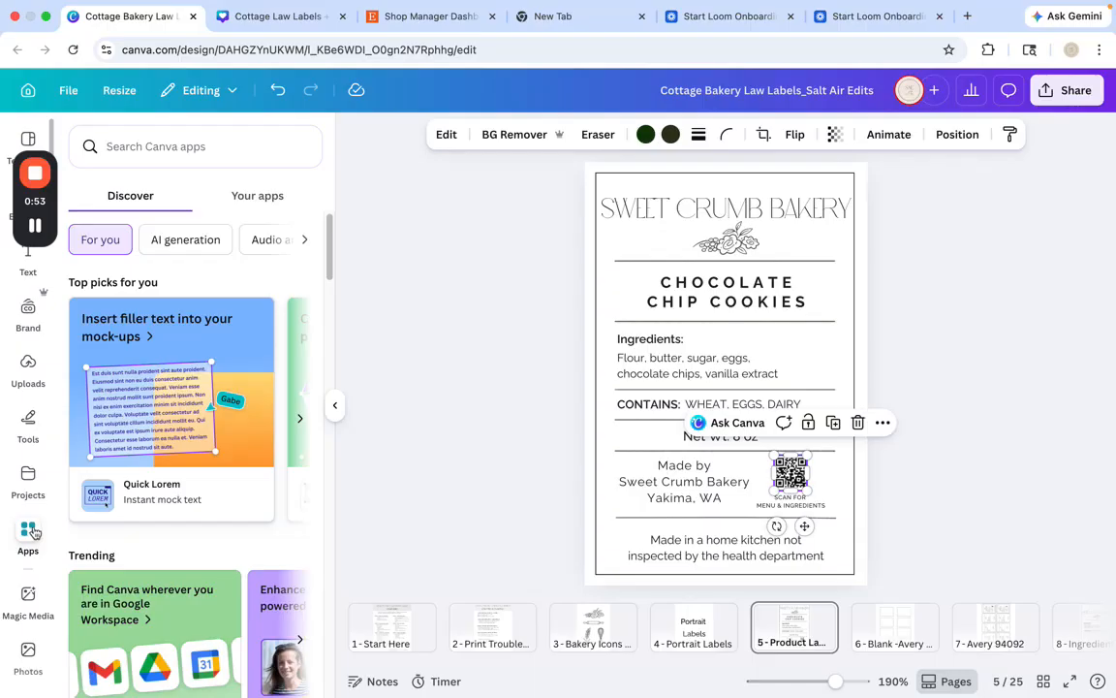
{"action": "left_click", "coordinate": [143, 151]}
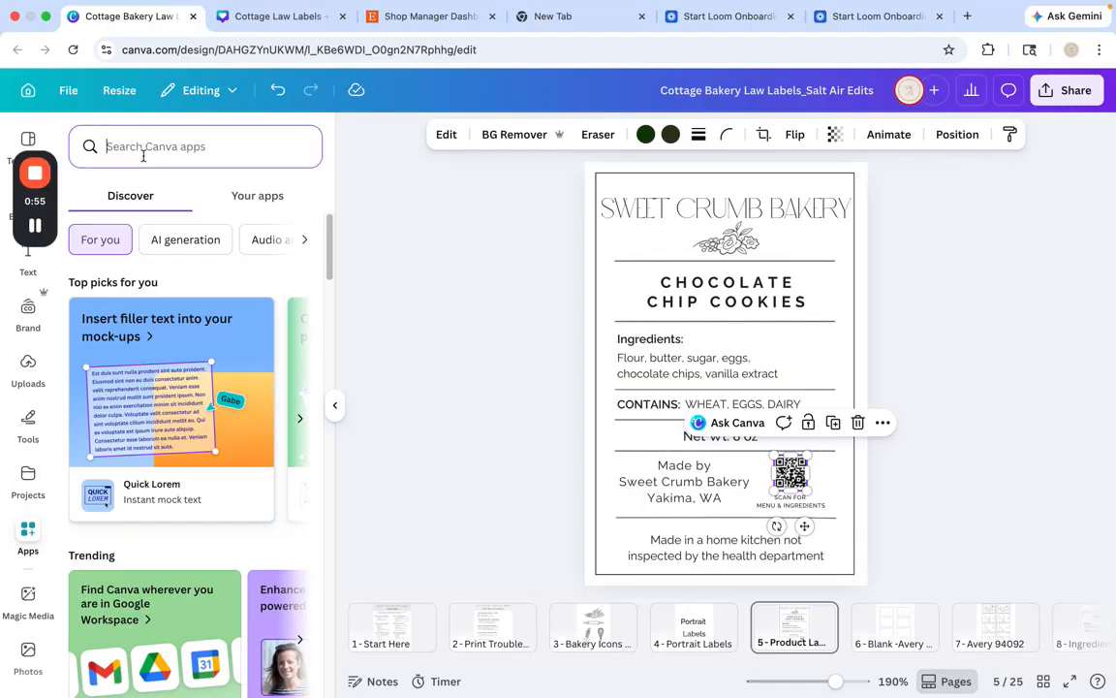
{"action": "type", "text": "qr"}
{"action": "key", "text": "Return"}
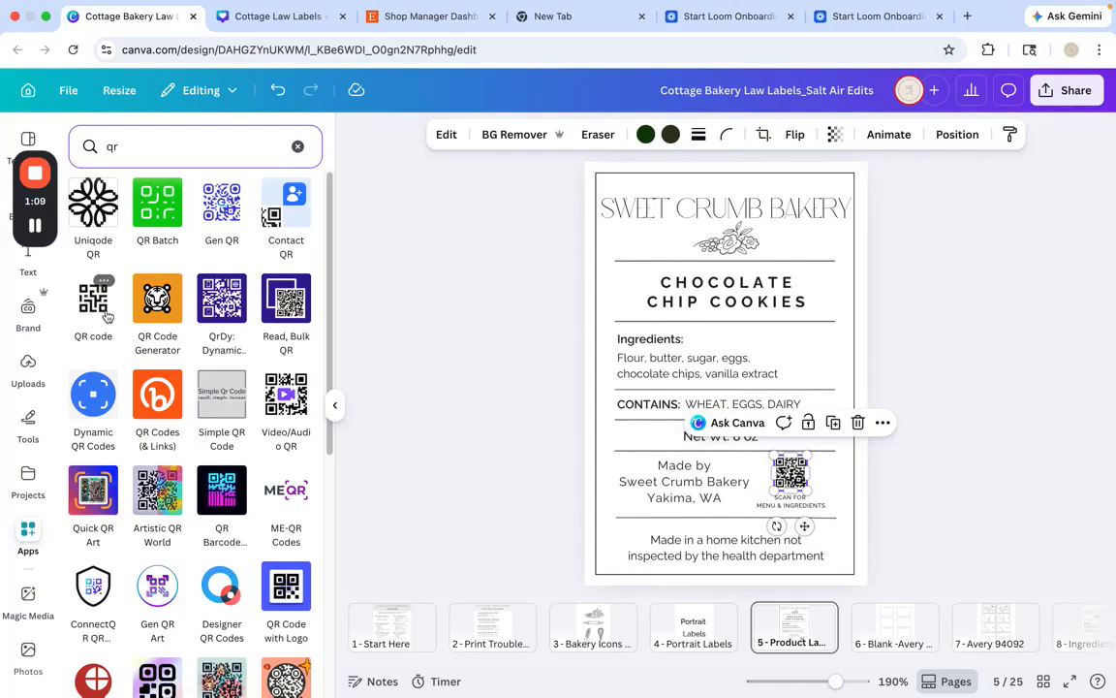
{"action": "scroll", "coordinate": [230, 336], "scroll_direction": "down", "scroll_amount": 5}
{"action": "scroll", "coordinate": [229, 341], "scroll_direction": "up", "scroll_amount": 5}
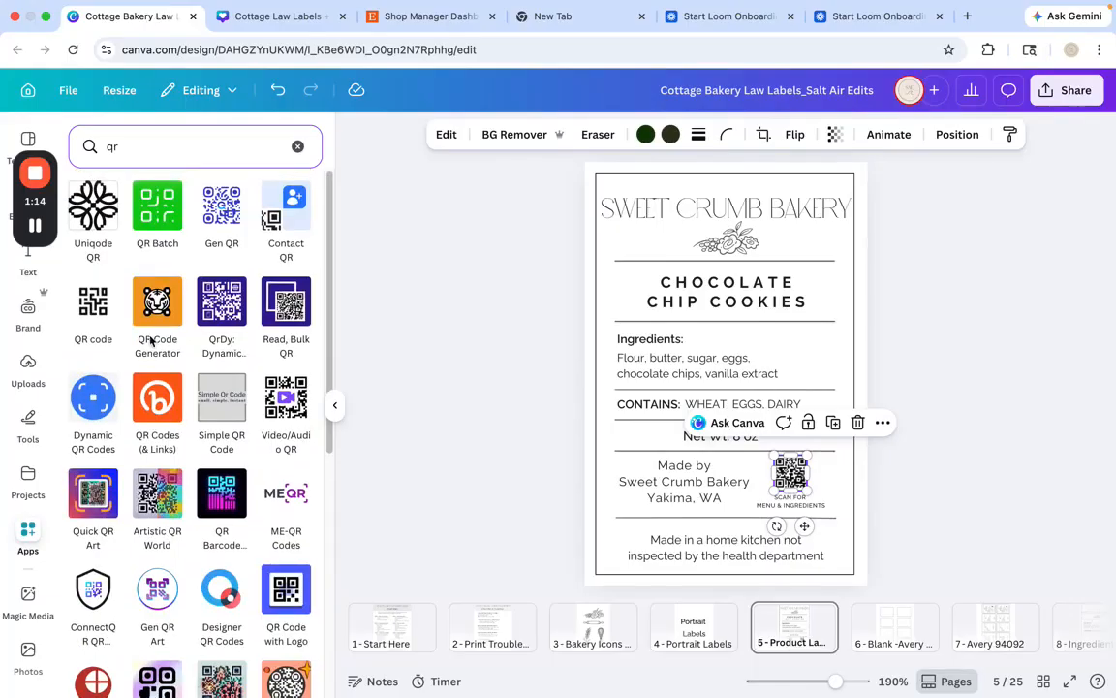
{"action": "left_click", "coordinate": [93, 303]}
{"action": "left_click", "coordinate": [91, 256]}
{"action": "type", "text": "www.saltairedits.etsy.com"}
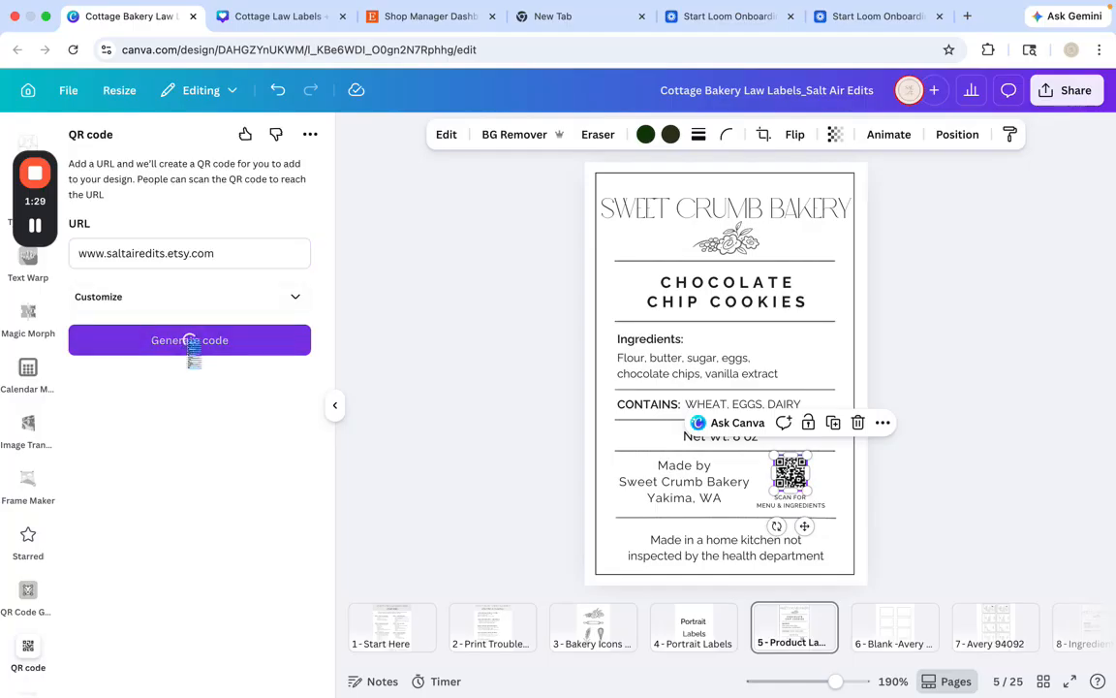
{"action": "left_click", "coordinate": [187, 343]}
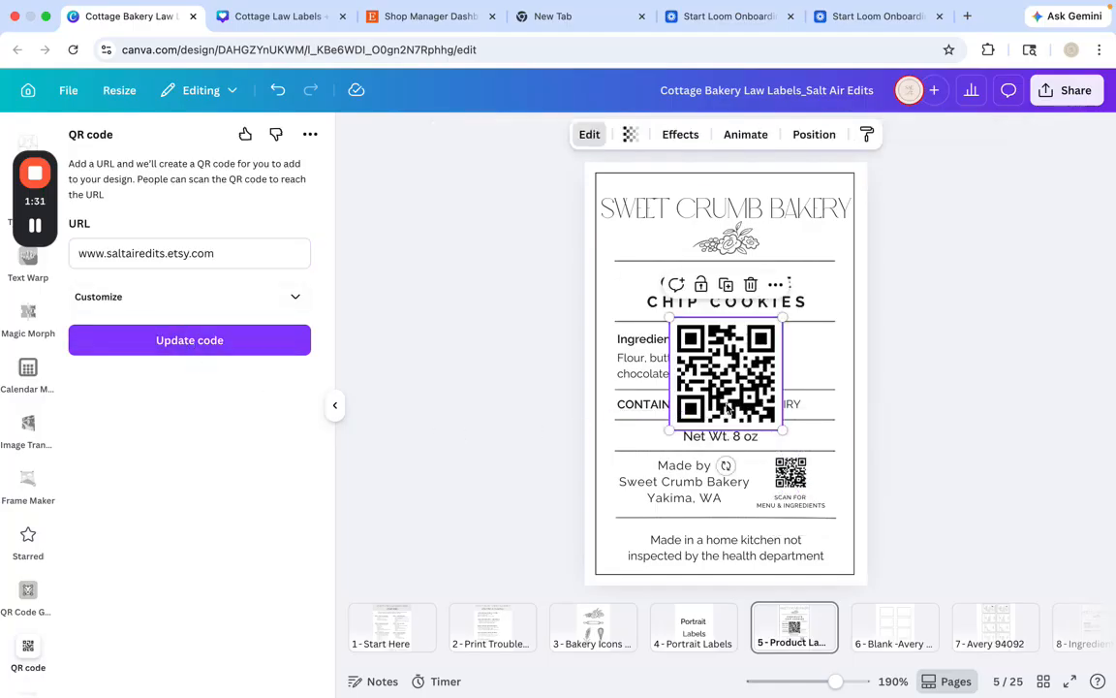
Delete the newly generated large QR code from the label
{"action": "left_click", "coordinate": [932, 377]}
{"action": "left_click", "coordinate": [744, 373]}
{"action": "key", "text": "BackSpace"}
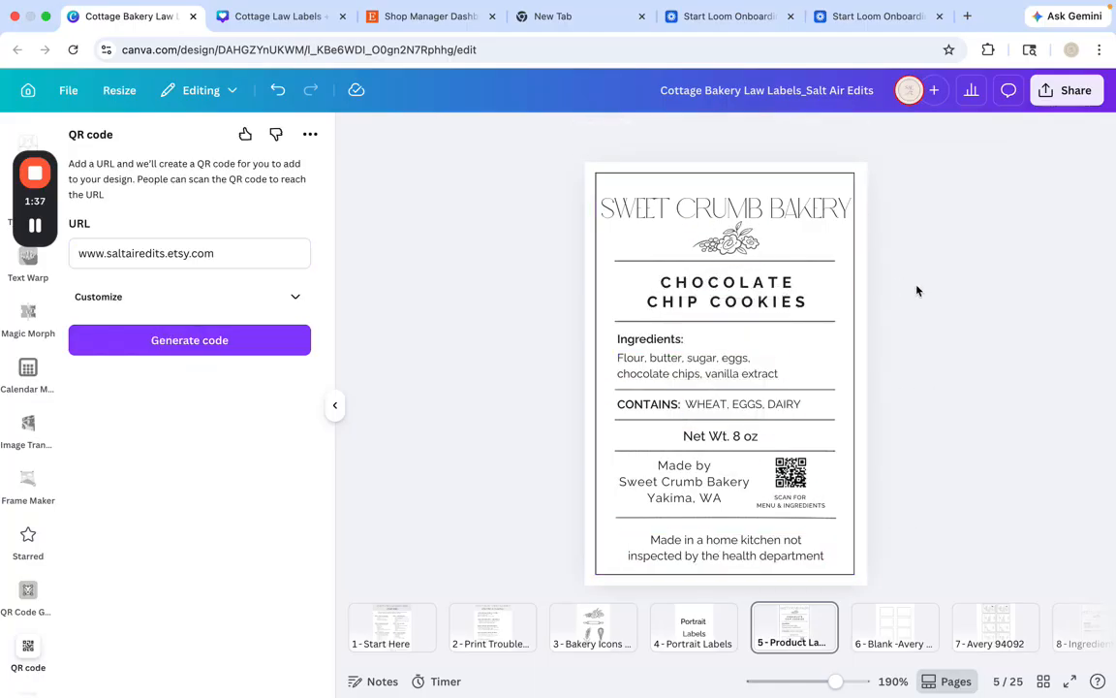
Group all elements of the label, ungroup them again and clear the selection
{"action": "left_click_drag", "start_coordinate": [543, 147], "coordinate": [899, 599]}
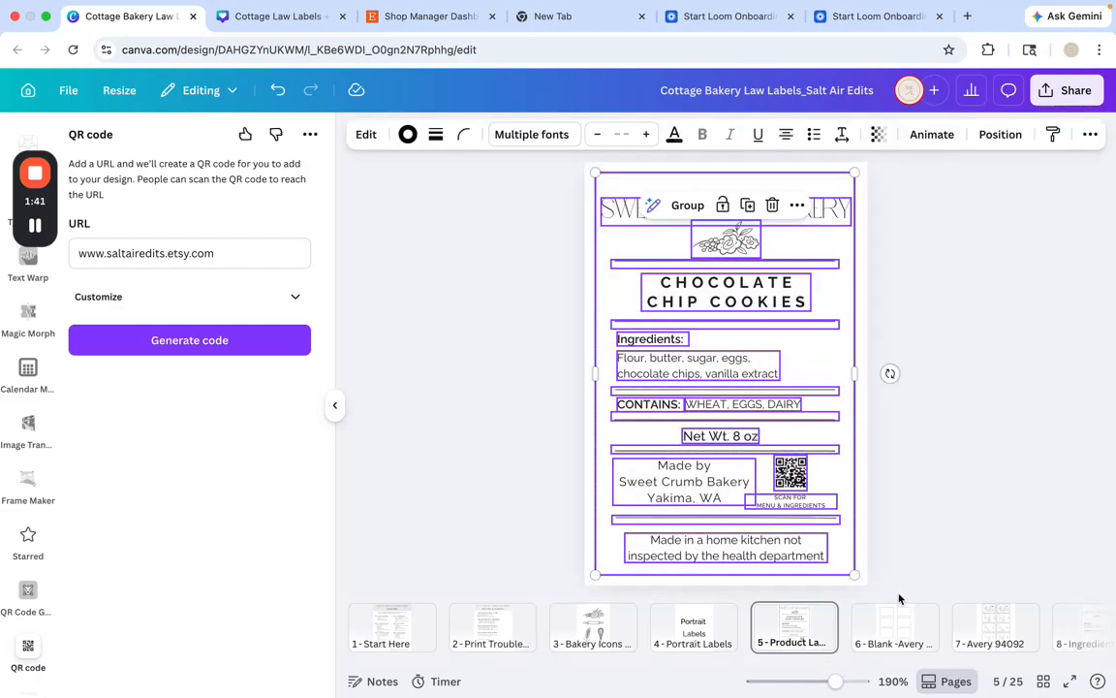
{"action": "left_click", "coordinate": [686, 205]}
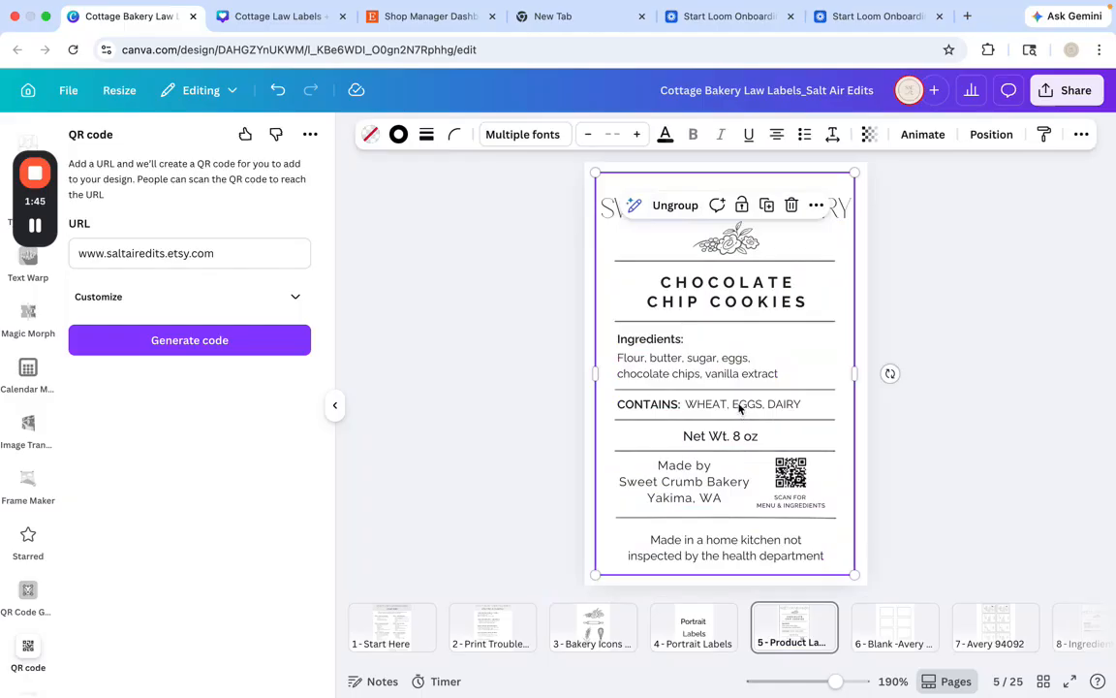
{"action": "left_click", "coordinate": [675, 207]}
{"action": "key", "text": "Escape"}
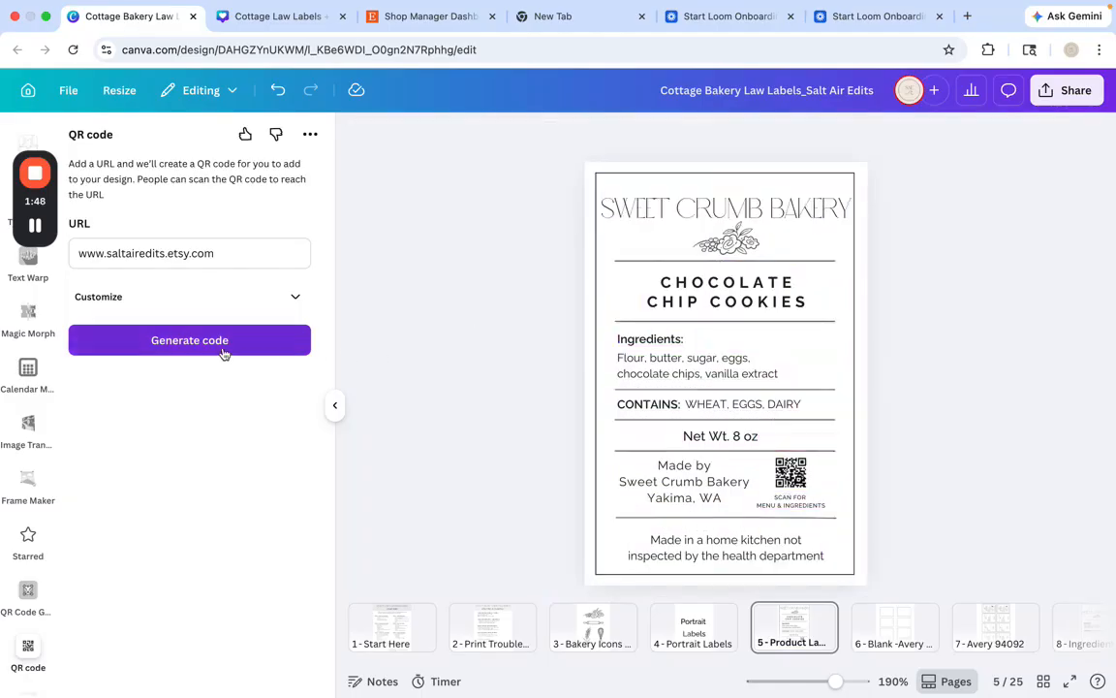
{"action": "left_click", "coordinate": [217, 341]}
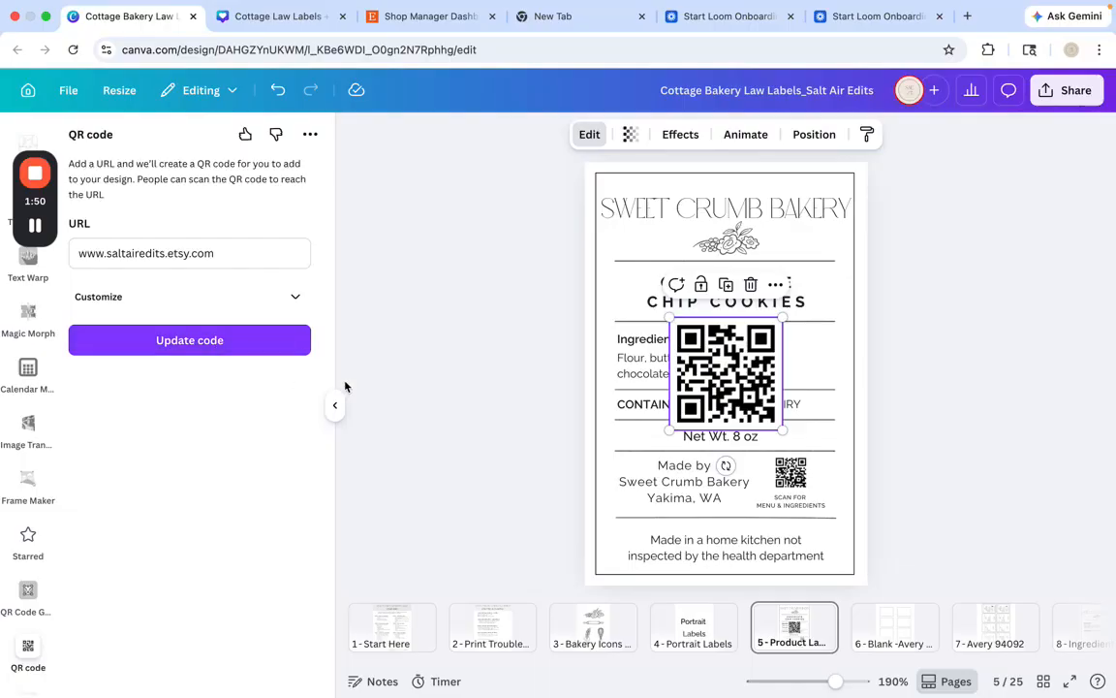
{"action": "left_click", "coordinate": [503, 374]}
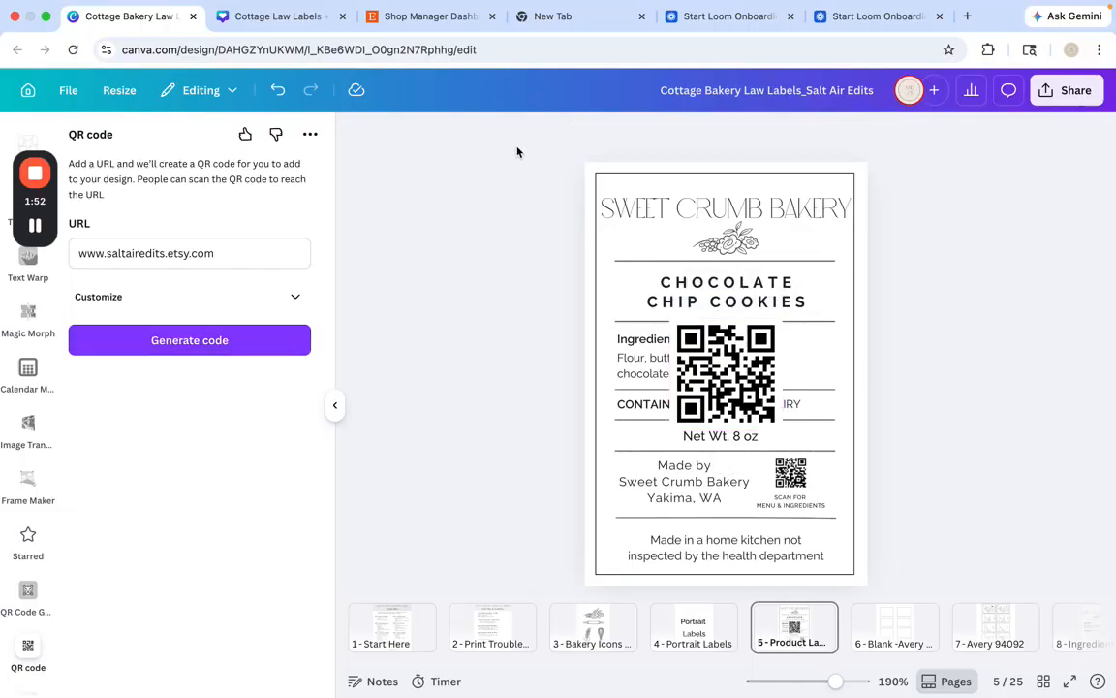
{"action": "left_click_drag", "start_coordinate": [544, 147], "coordinate": [895, 588]}
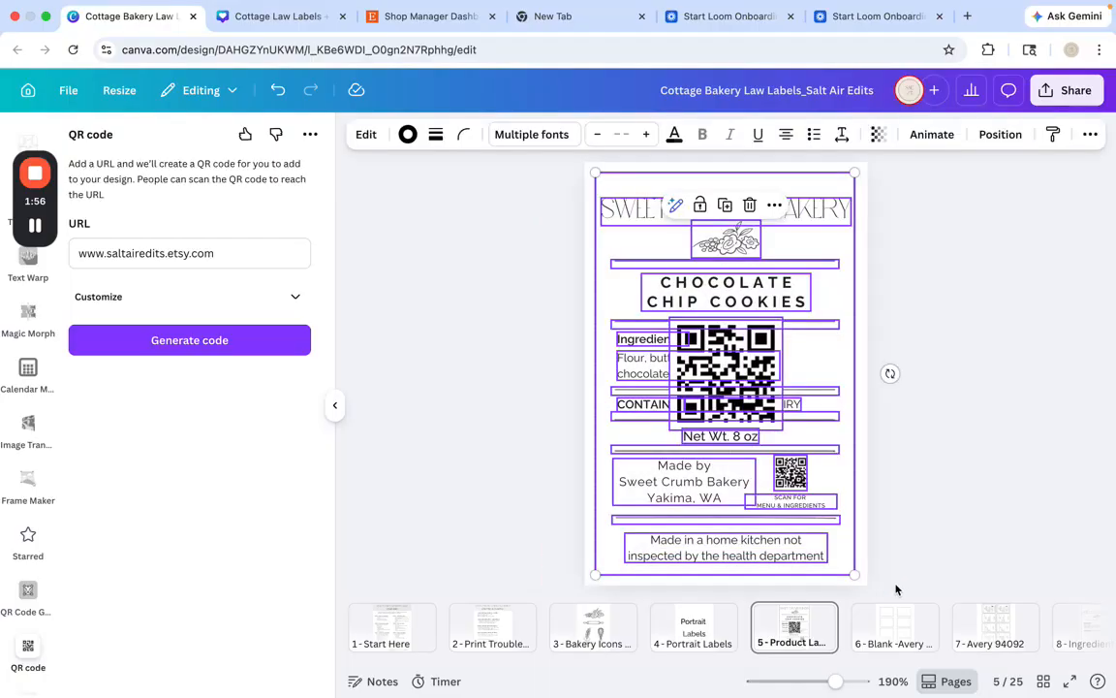
Clear the selection and delete the large QR code covering the ingredients section
{"action": "left_click", "coordinate": [519, 344]}
{"action": "left_click", "coordinate": [681, 338]}
{"action": "key", "text": "BackSpace"}
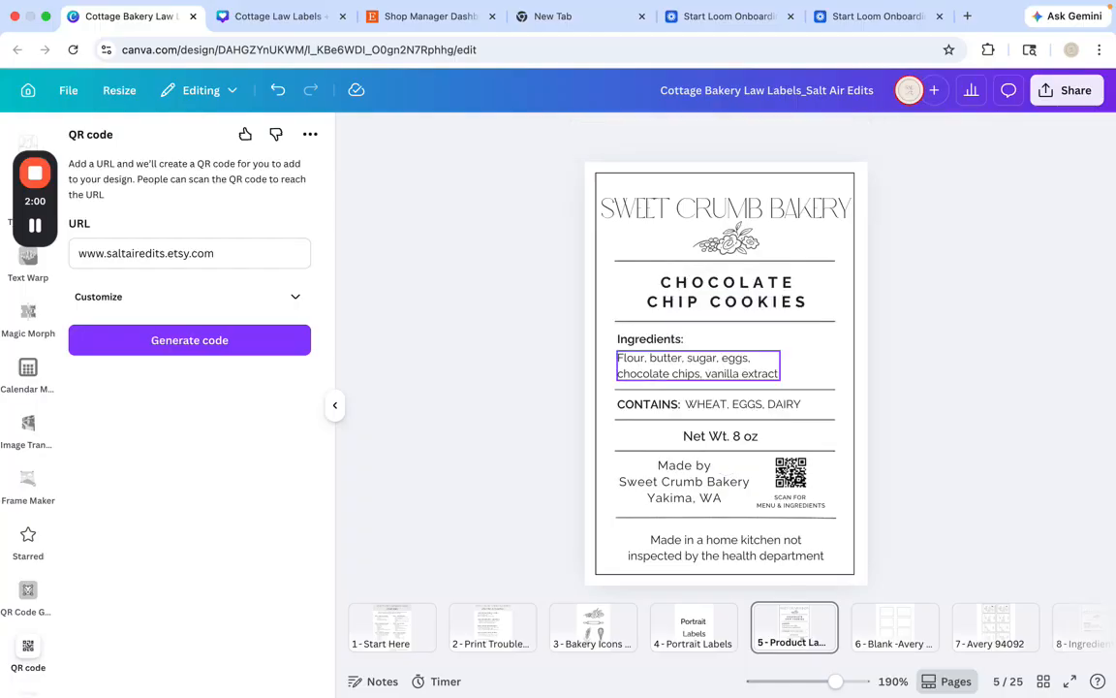
Group all elements of the product label and paste a copy of the group onto the blank Avery page 6
{"action": "left_click_drag", "start_coordinate": [546, 156], "coordinate": [883, 596]}
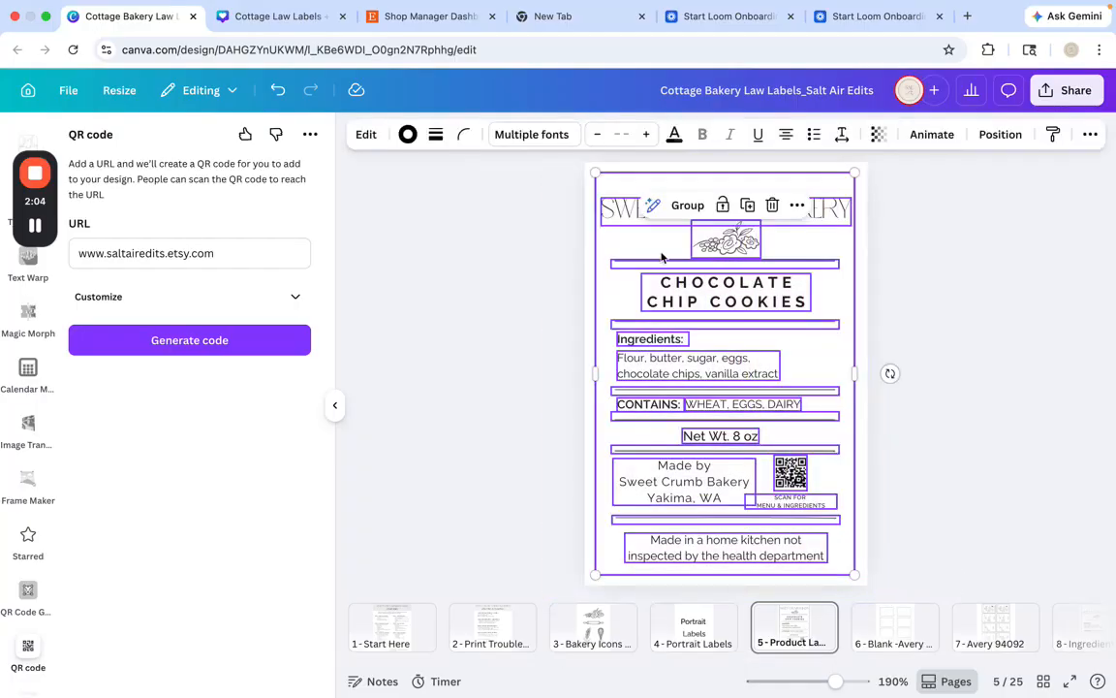
{"action": "left_click", "coordinate": [678, 206]}
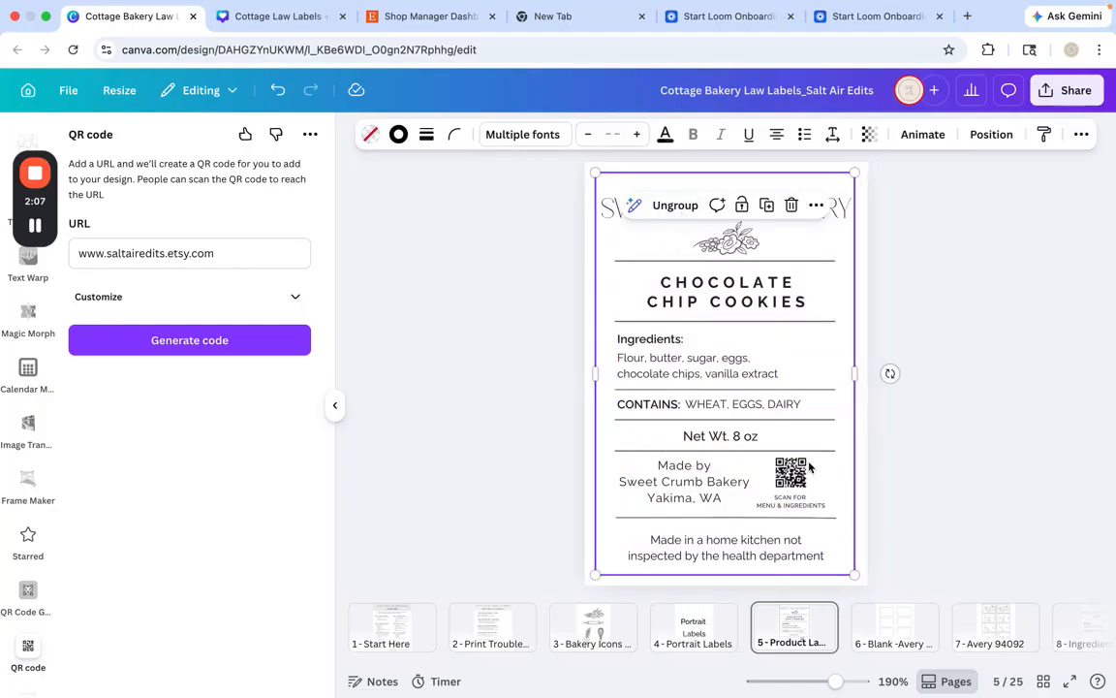
{"action": "left_click", "coordinate": [816, 204]}
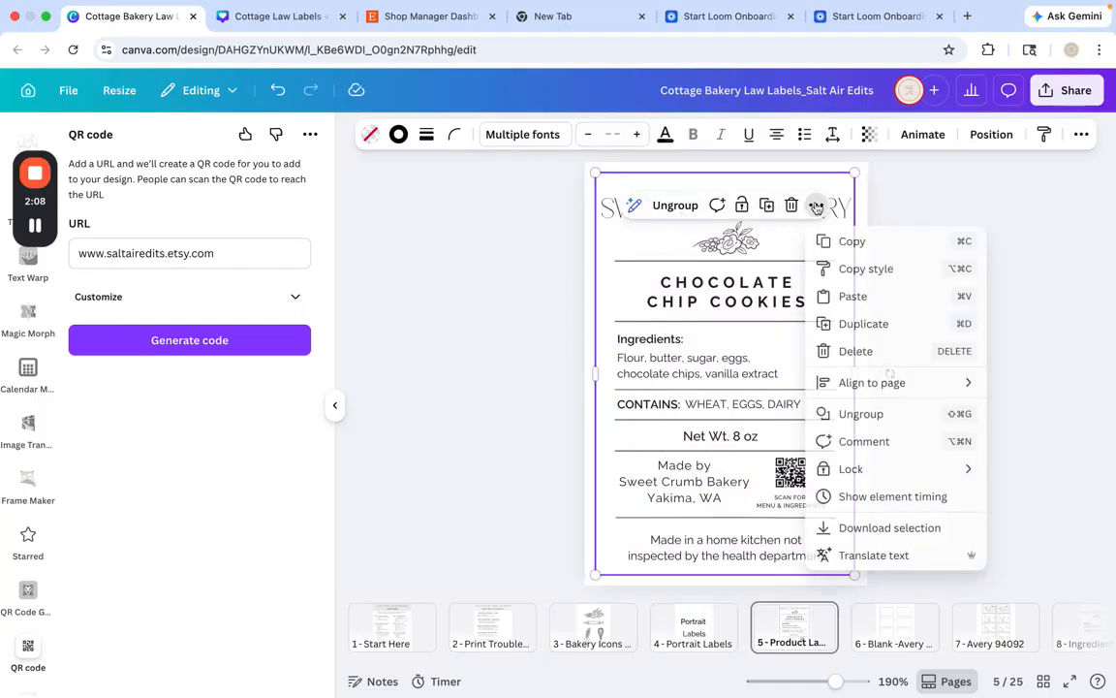
{"action": "left_click", "coordinate": [852, 240]}
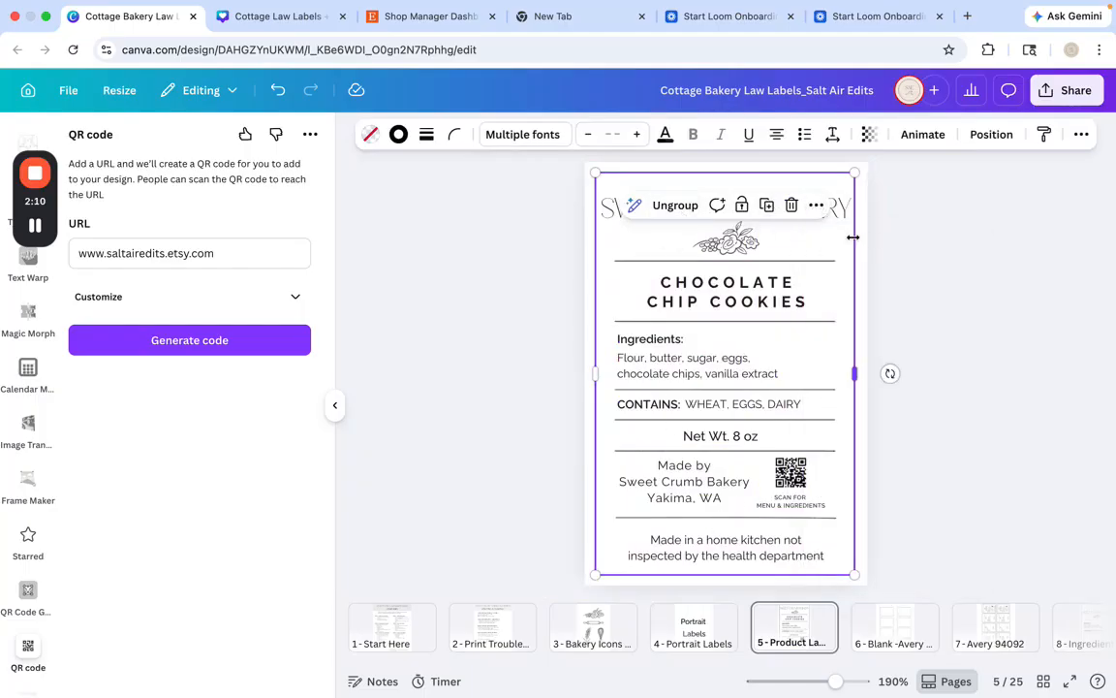
{"action": "left_click", "coordinate": [902, 634]}
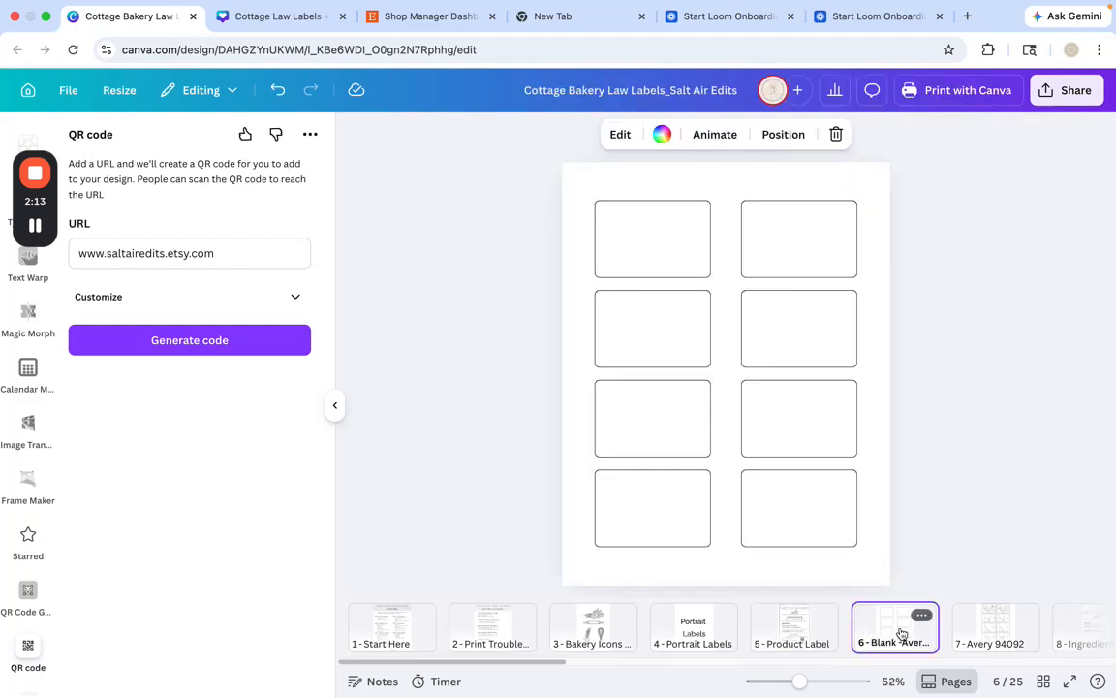
{"action": "right_click", "coordinate": [578, 192]}
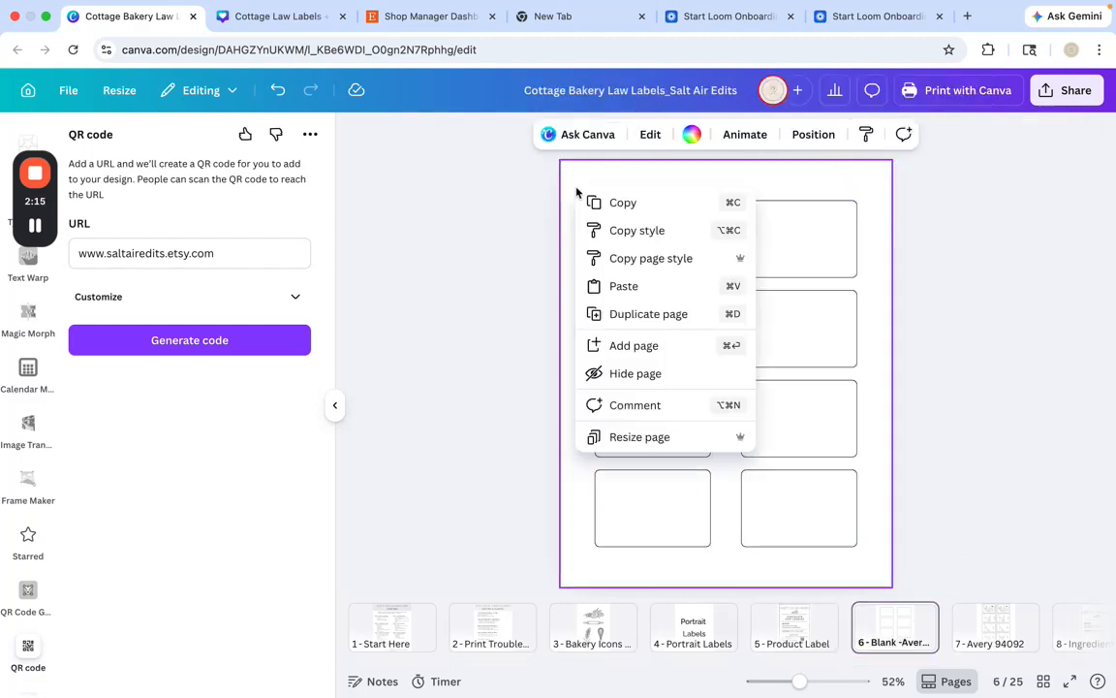
{"action": "left_click", "coordinate": [625, 286]}
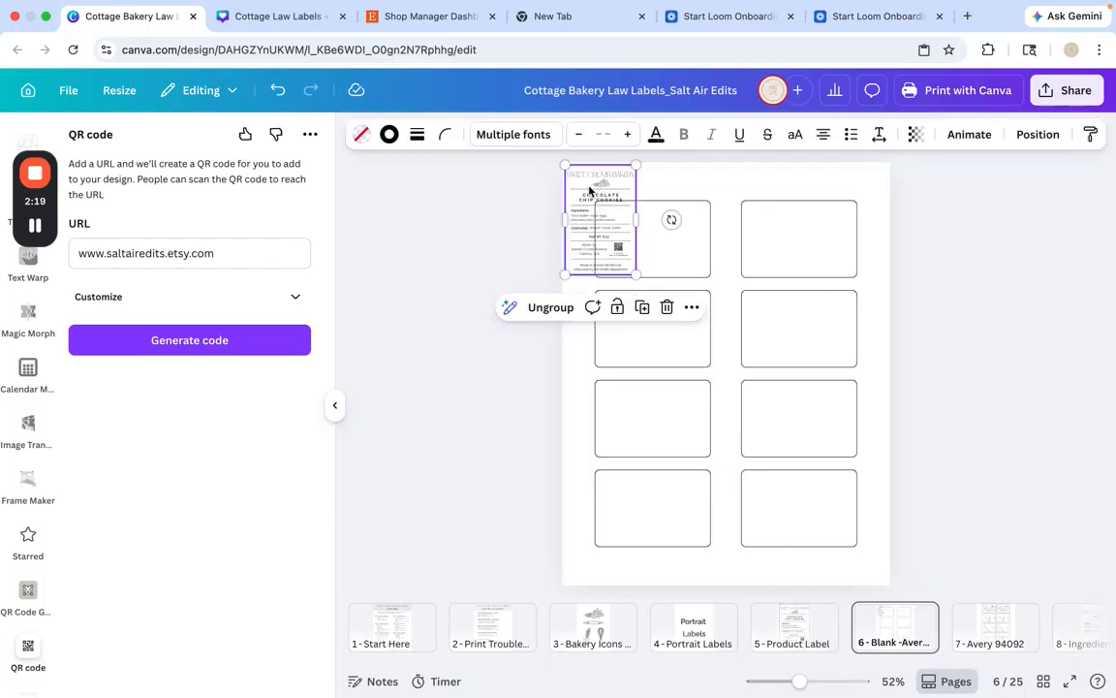
Rotate the pasted label 90 degrees counterclockwise and fit it inside the first cell of the Avery sheet
{"action": "left_click_drag", "start_coordinate": [585, 184], "coordinate": [633, 207]}
{"action": "left_click_drag", "start_coordinate": [722, 242], "coordinate": [662, 208]}
{"action": "left_click_drag", "start_coordinate": [645, 255], "coordinate": [645, 251]}
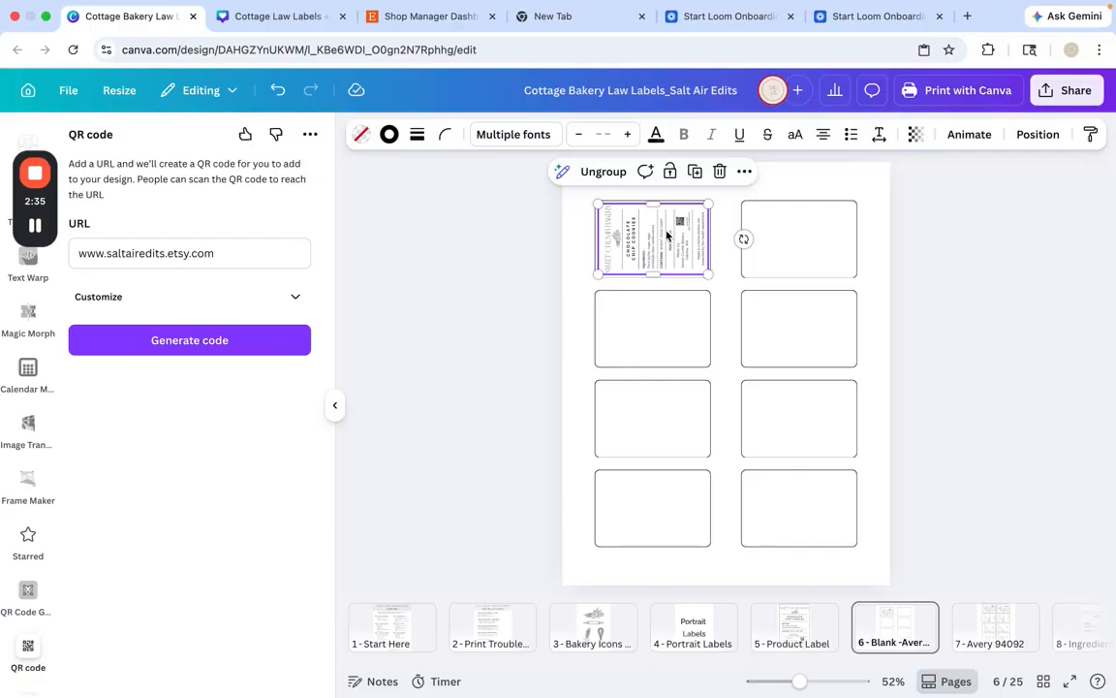
Duplicate the product label into the remaining three cells of the Avery sheet's first column, aligning the last copy inside its cell
{"action": "left_click", "coordinate": [695, 171]}
{"action": "left_click_drag", "start_coordinate": [643, 239], "coordinate": [640, 335]}
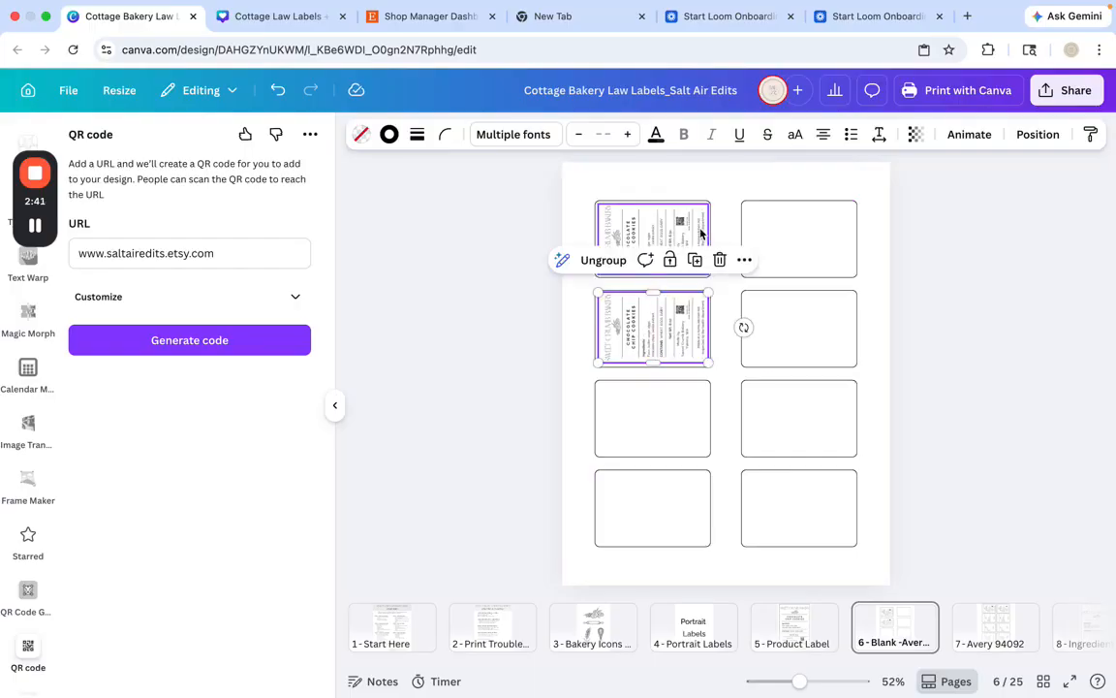
{"action": "left_click", "coordinate": [695, 258]}
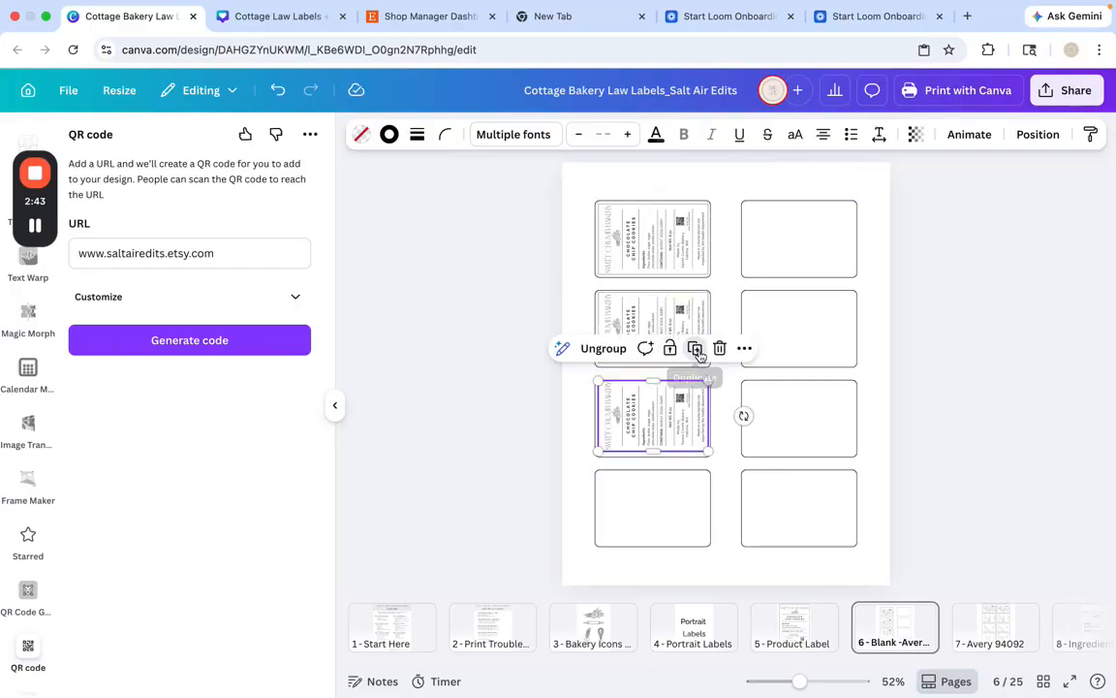
{"action": "left_click", "coordinate": [695, 348]}
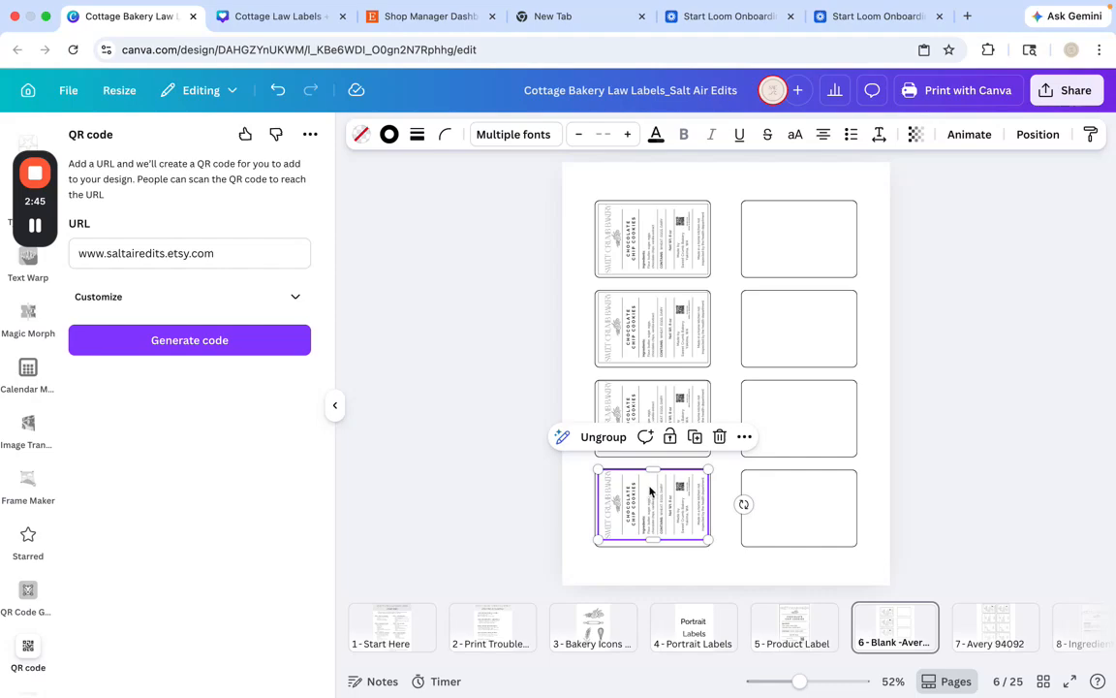
{"action": "left_click_drag", "start_coordinate": [650, 491], "coordinate": [647, 507]}
Select all four labels in the first column and space them evenly vertically
{"action": "left_click", "coordinate": [637, 250]}
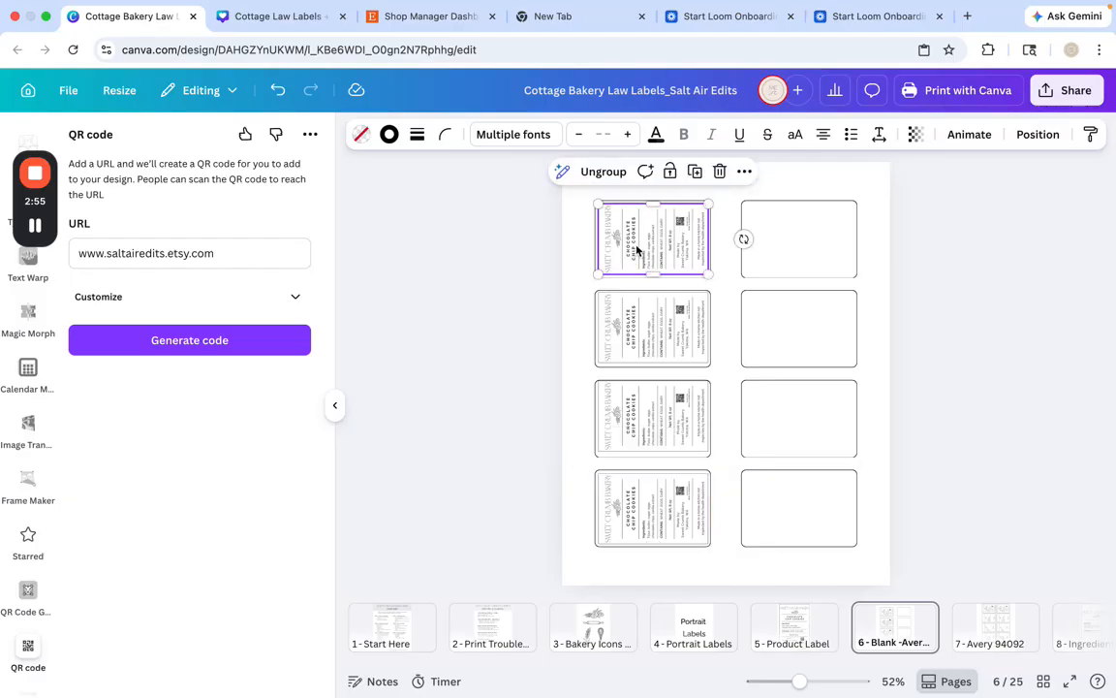
{"action": "left_click", "coordinate": [642, 311], "text": "shift"}
{"action": "left_click", "coordinate": [631, 423], "text": "shift"}
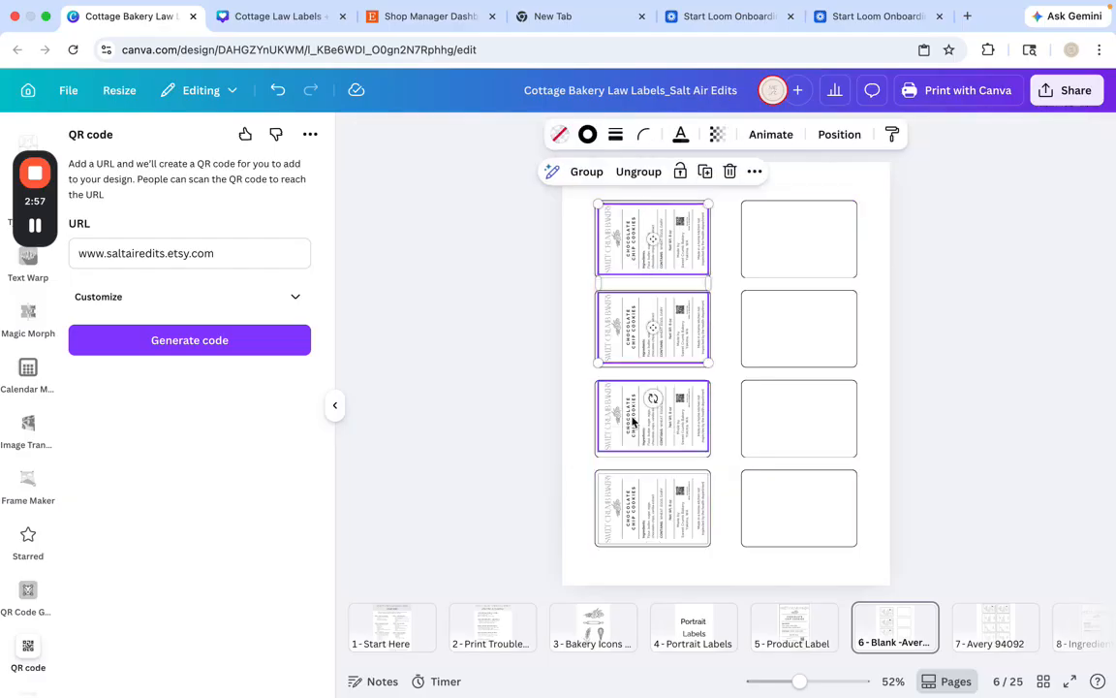
{"action": "left_click", "coordinate": [645, 520], "text": "shift"}
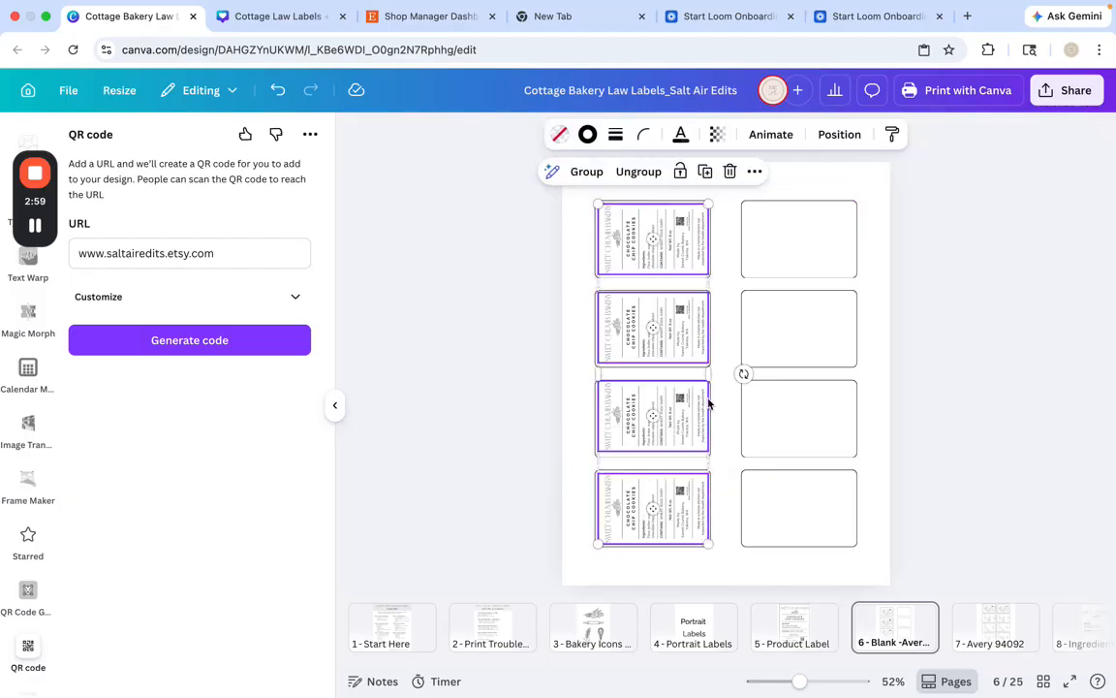
{"action": "left_click", "coordinate": [839, 134]}
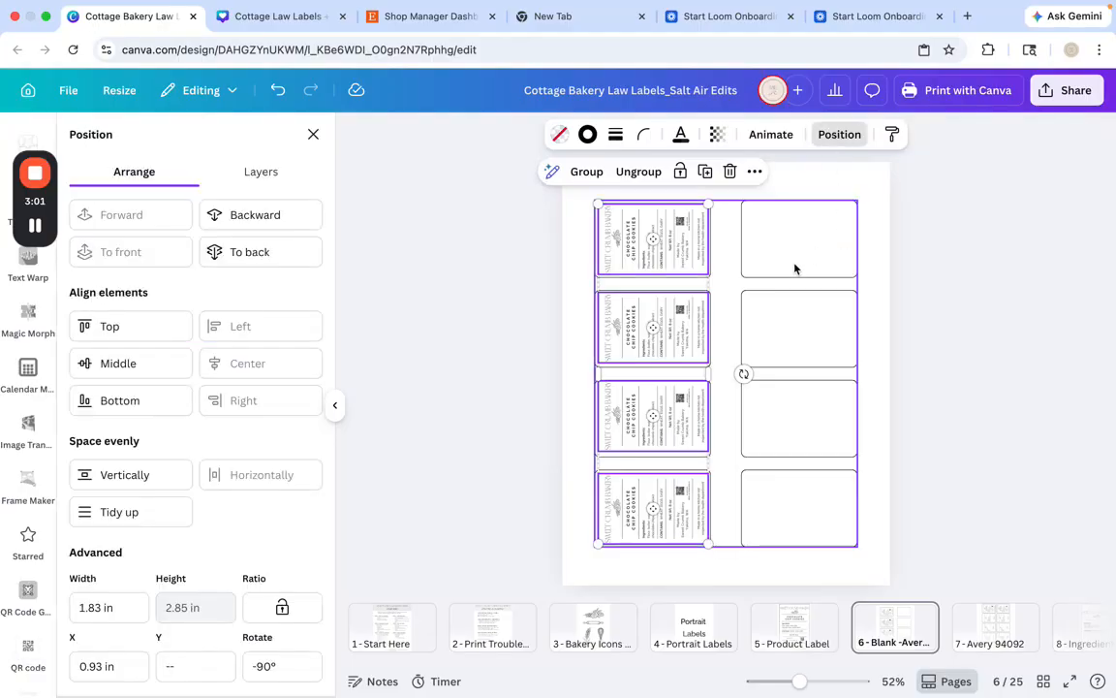
{"action": "left_click", "coordinate": [132, 480]}
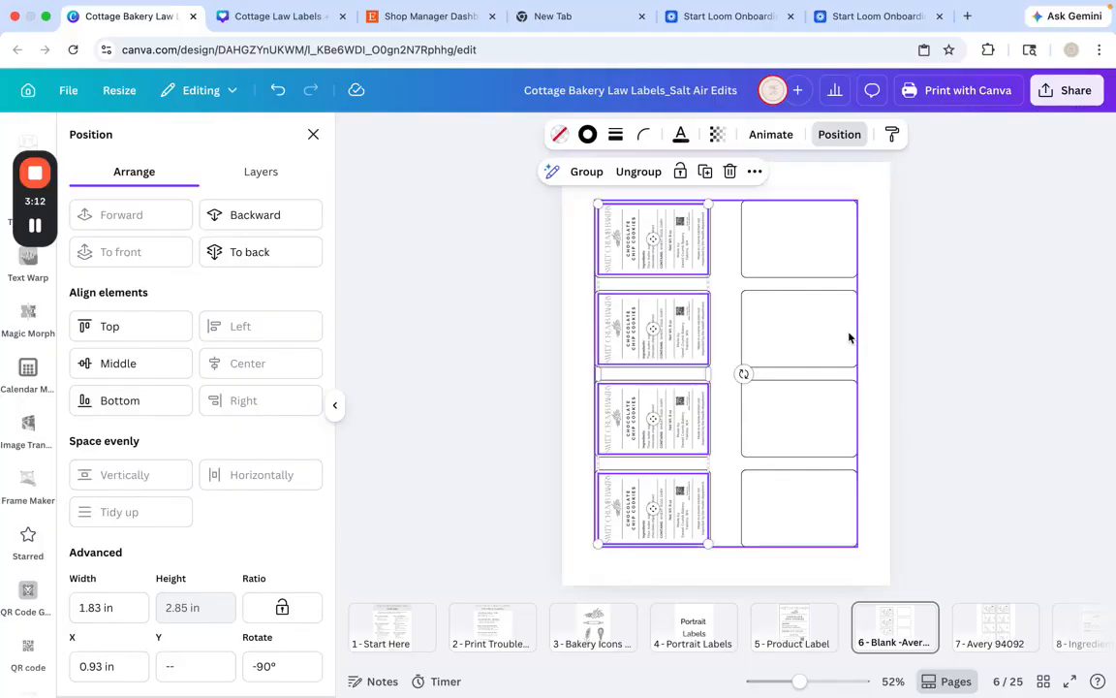
{"action": "left_click", "coordinate": [927, 322]}
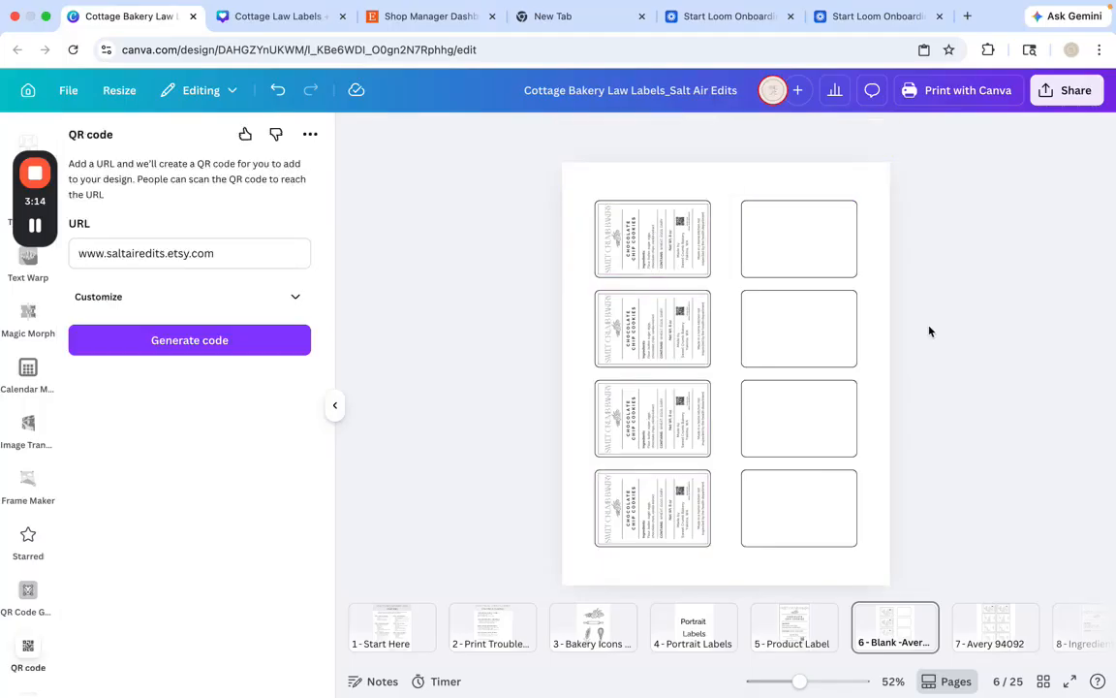
Duplicate the first label and fit the copy inside the first cell of the second column
{"action": "left_click", "coordinate": [603, 233]}
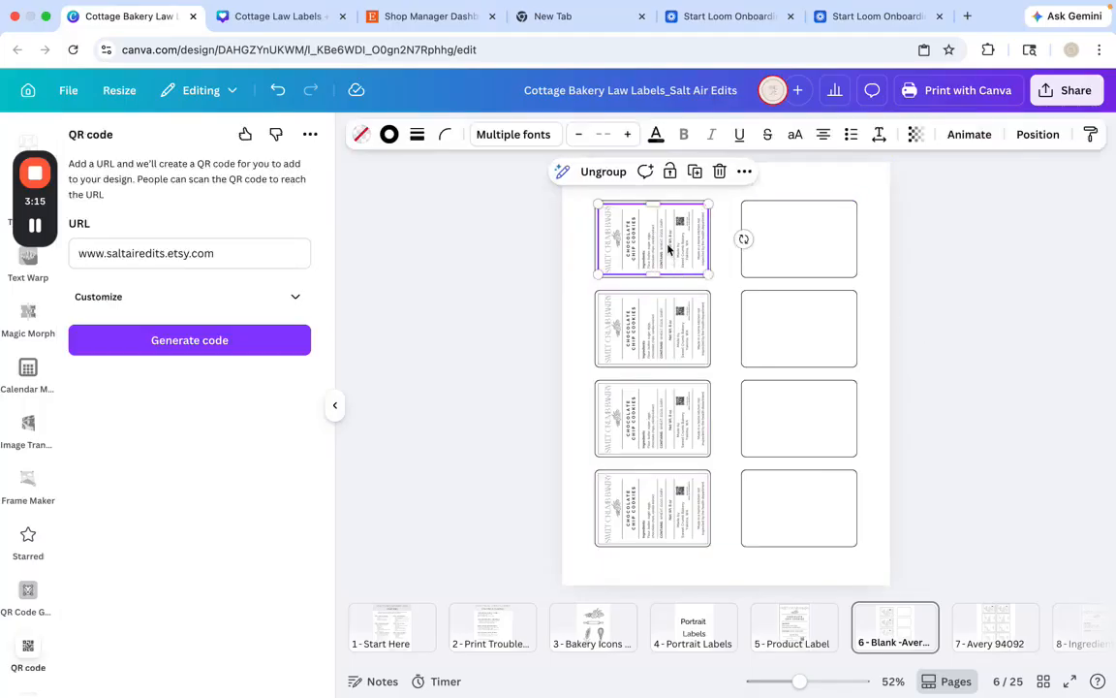
{"action": "left_click", "coordinate": [696, 175]}
{"action": "left_click_drag", "start_coordinate": [711, 246], "coordinate": [799, 235]}
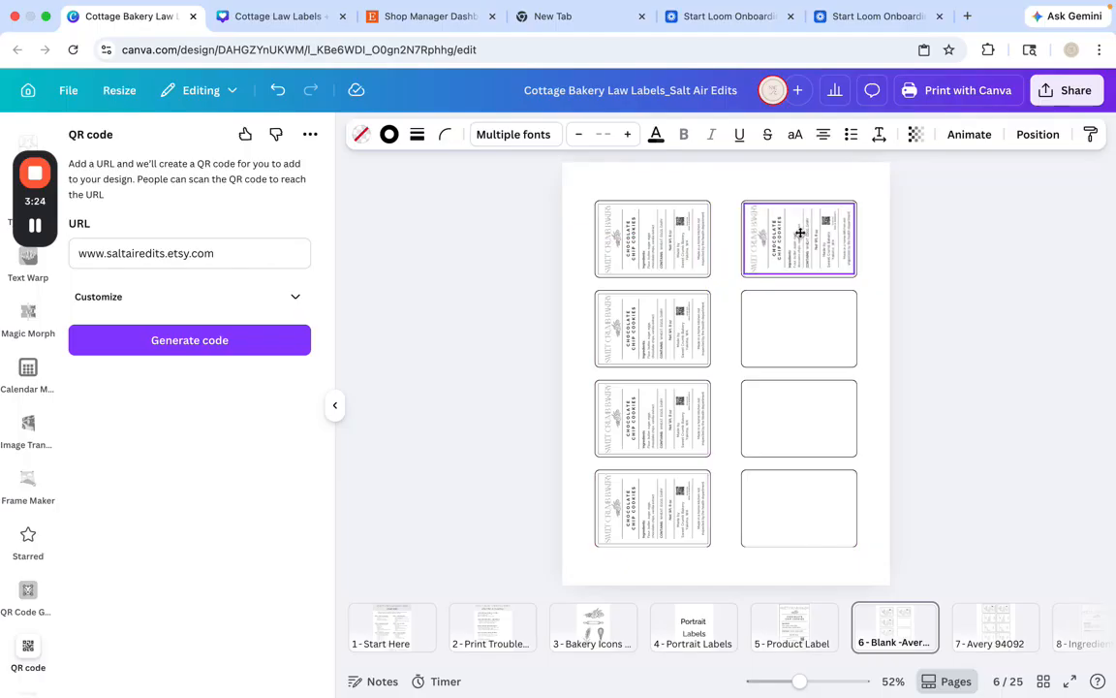
{"action": "left_click", "coordinate": [799, 234]}
{"action": "left_click_drag", "start_coordinate": [799, 237], "coordinate": [797, 228]}
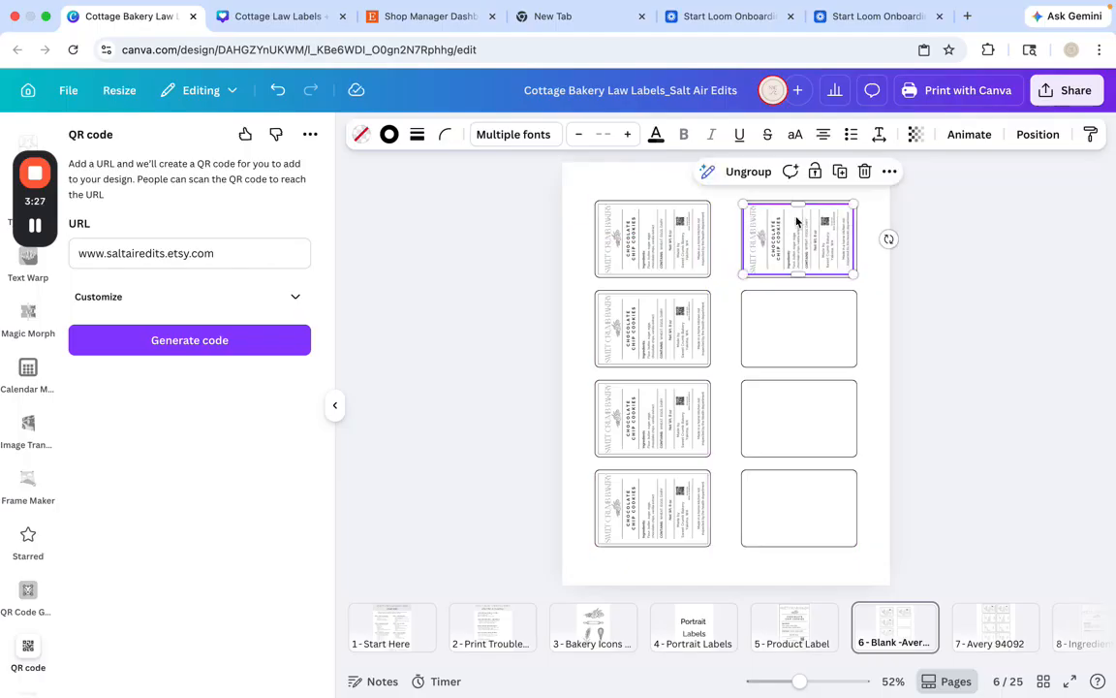
Duplicate the label into the remaining three cells of the second column to fill the Avery sheet
{"action": "left_click", "coordinate": [838, 170]}
{"action": "left_click_drag", "start_coordinate": [937, 231], "coordinate": [793, 321]}
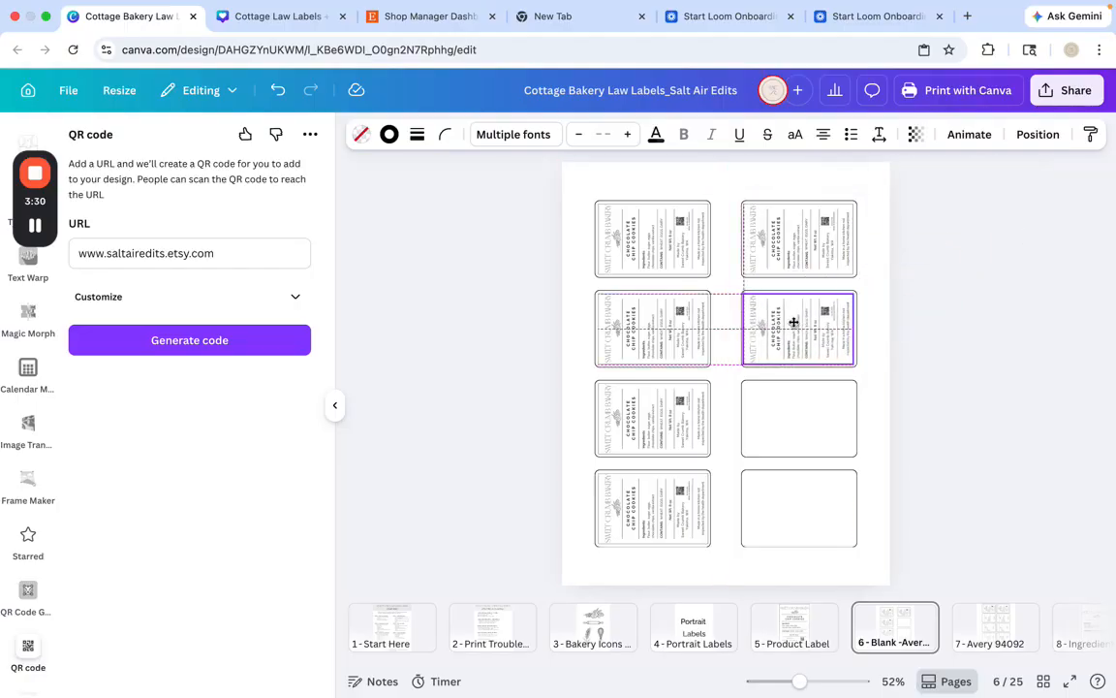
{"action": "left_click", "coordinate": [841, 264]}
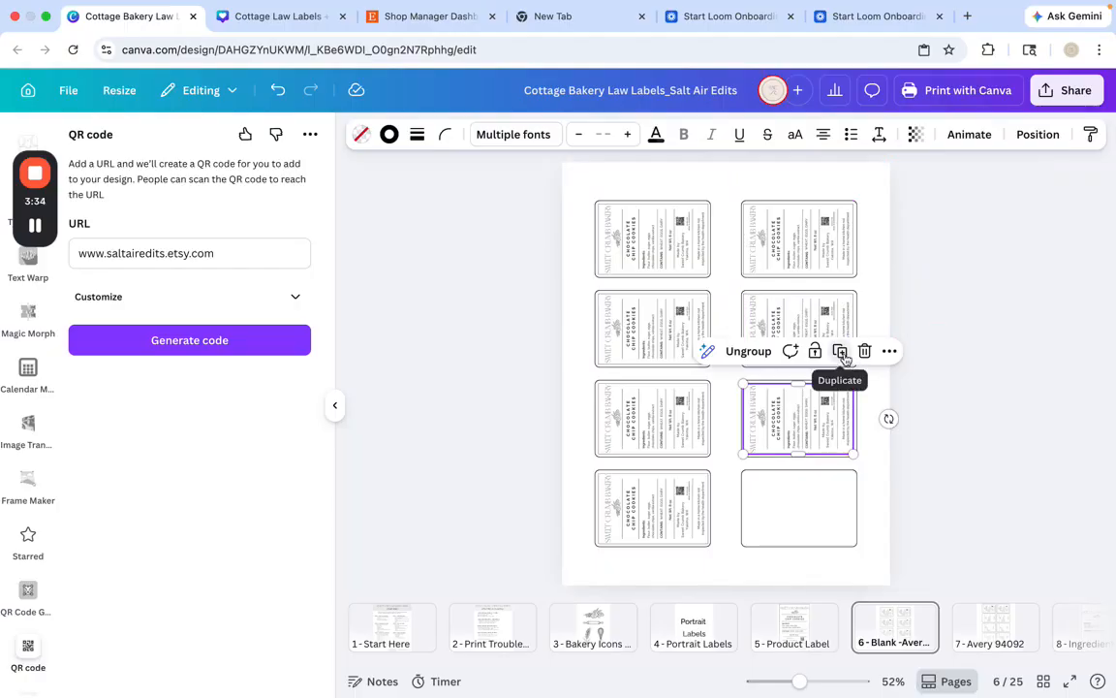
{"action": "left_click", "coordinate": [841, 353]}
{"action": "left_click", "coordinate": [988, 478]}
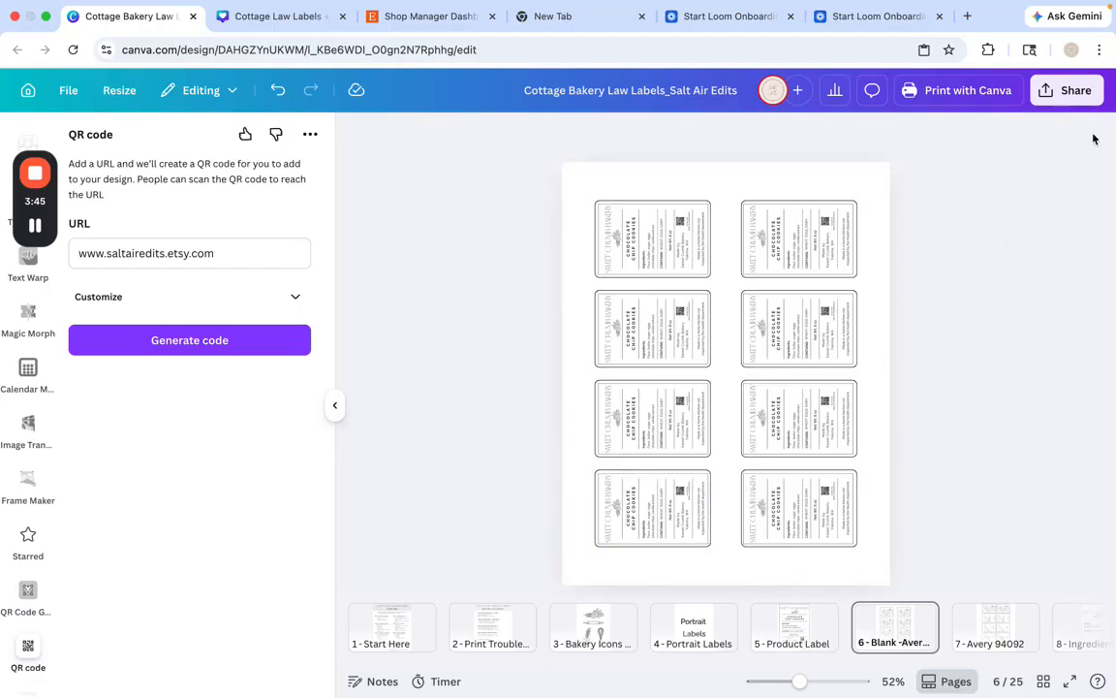
Review the file types available for downloading the design, including PDF Print
{"action": "left_click", "coordinate": [1075, 96]}
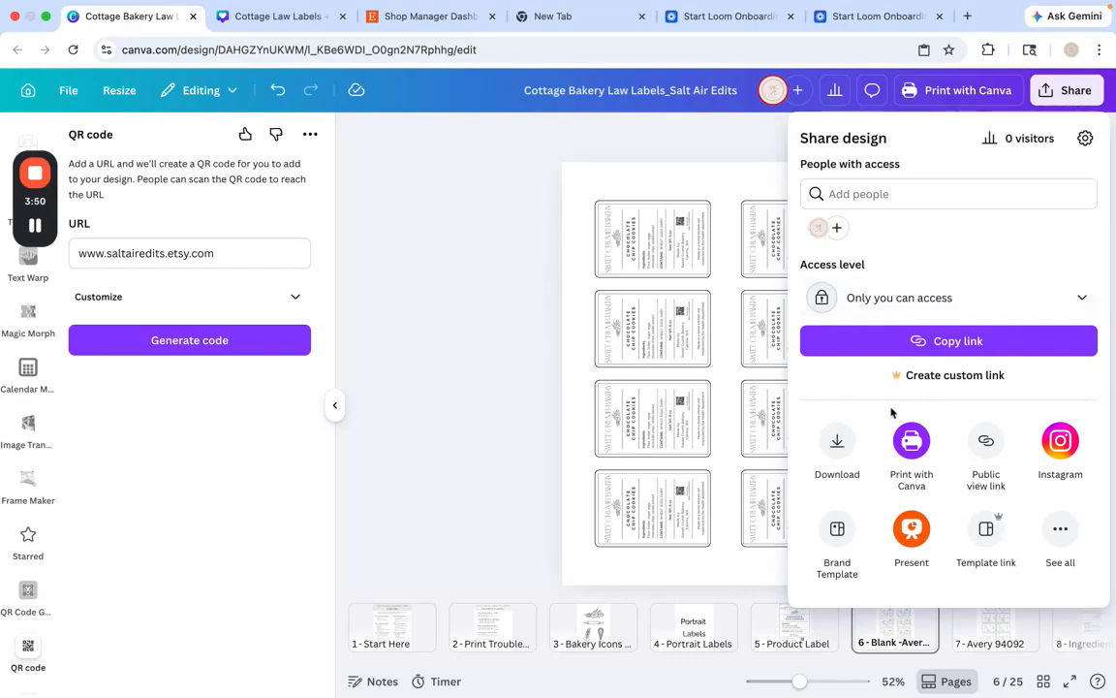
{"action": "left_click", "coordinate": [837, 441]}
{"action": "left_click", "coordinate": [977, 205]}
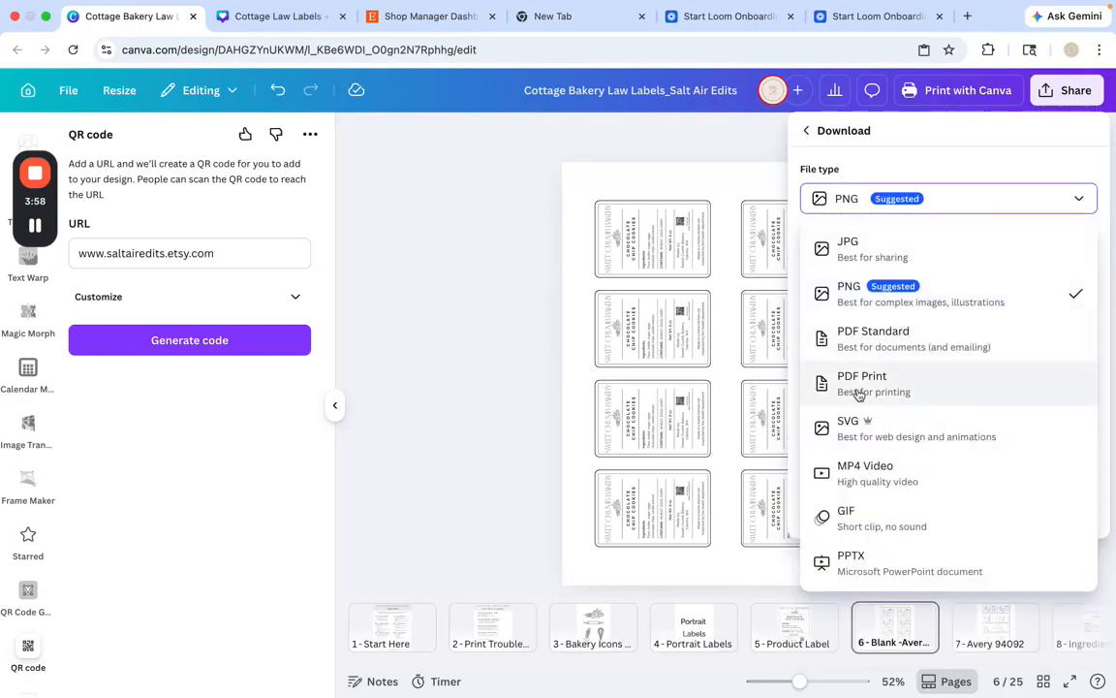
{"action": "left_click", "coordinate": [674, 147]}
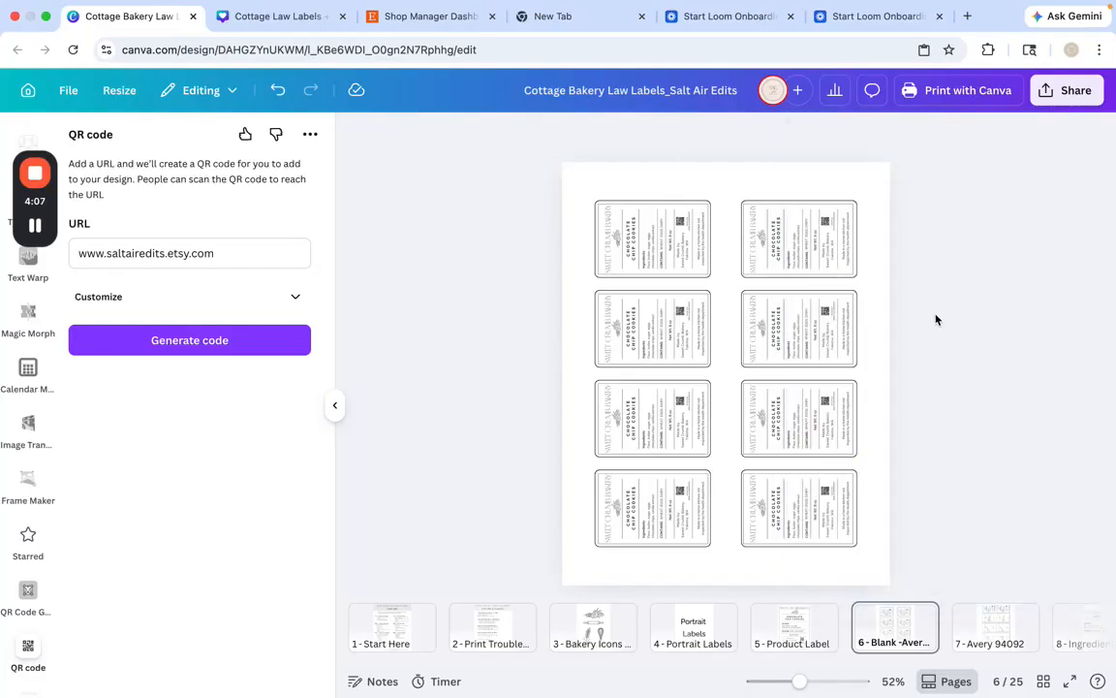
View the Print with Canva letterhead offer and its catalog of print products
{"action": "left_click", "coordinate": [1063, 95]}
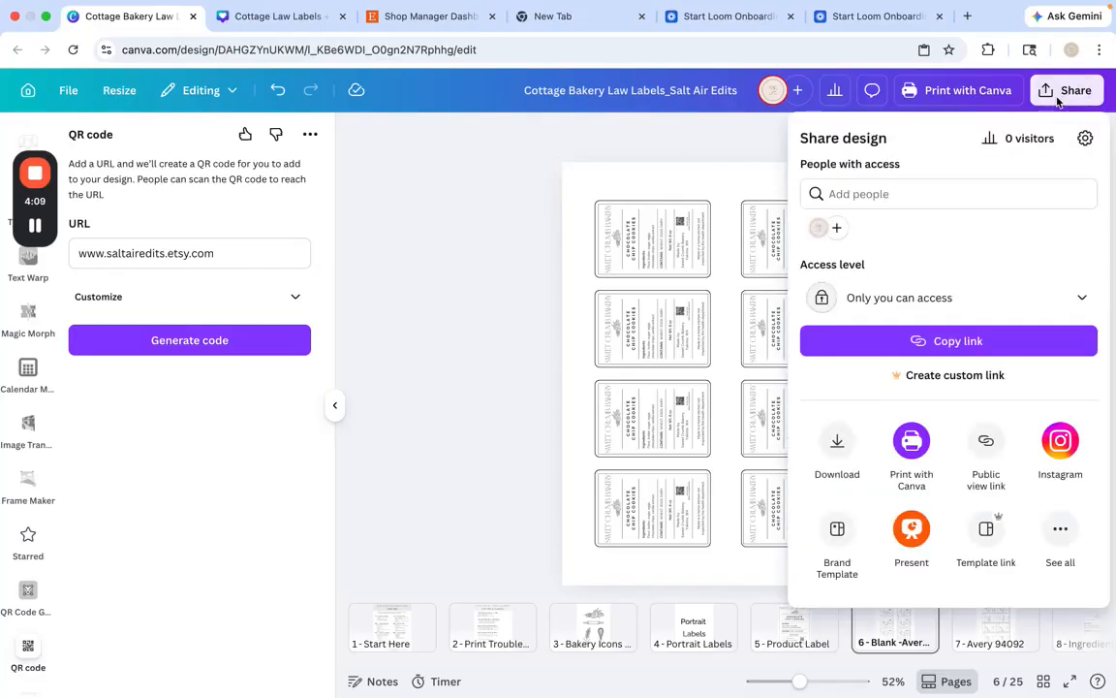
{"action": "left_click", "coordinate": [910, 446]}
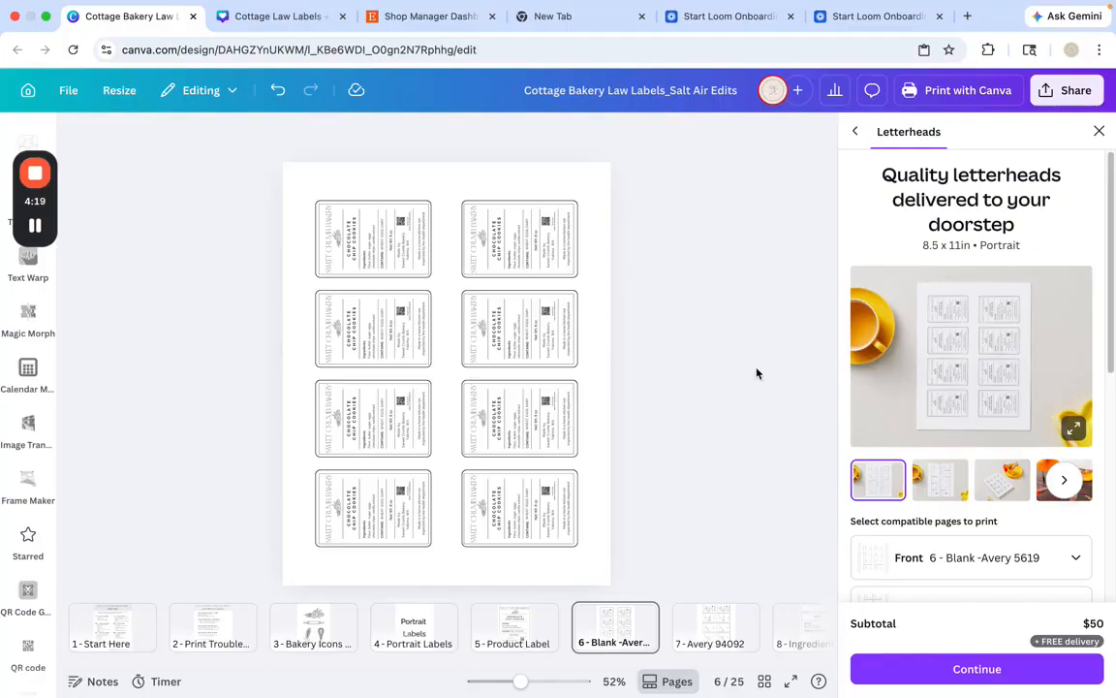
{"action": "left_click", "coordinate": [859, 133]}
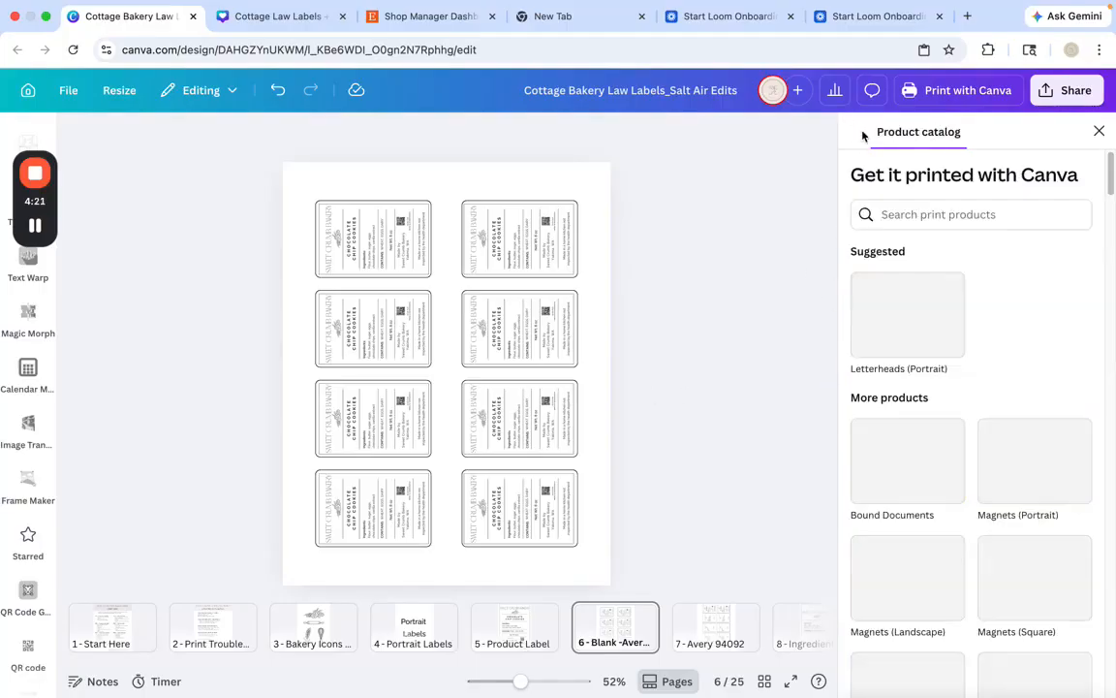
Close the print product catalog and copy the rolling pin illustration from the Bakery Icons page 3
{"action": "left_click", "coordinate": [315, 628]}
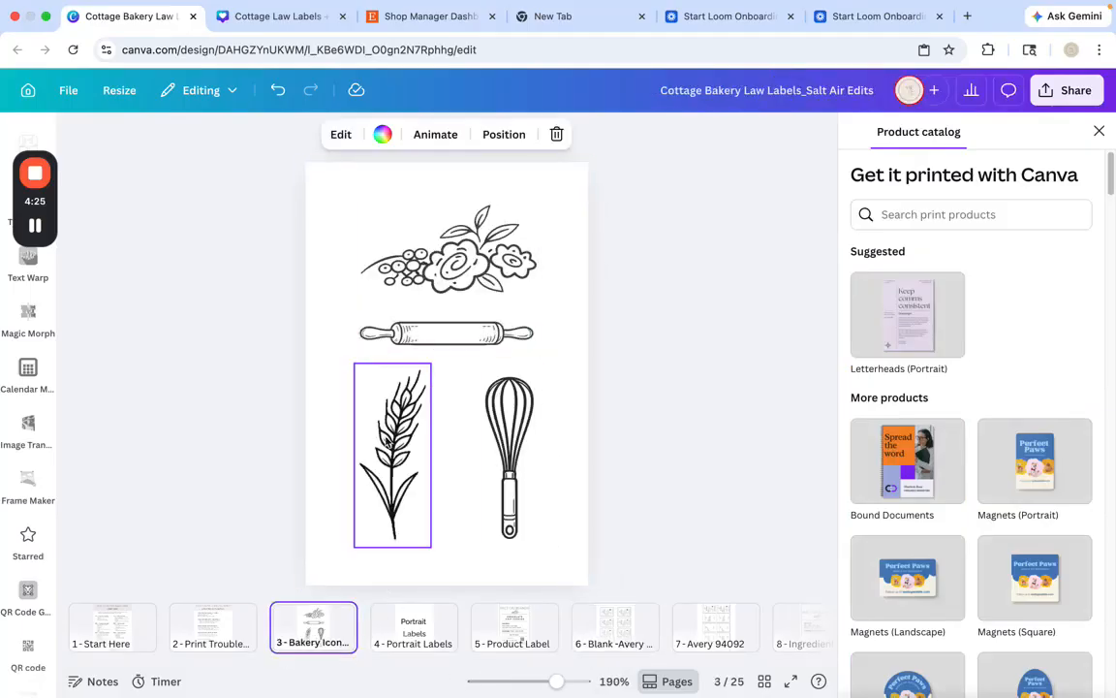
{"action": "left_click", "coordinate": [1099, 132]}
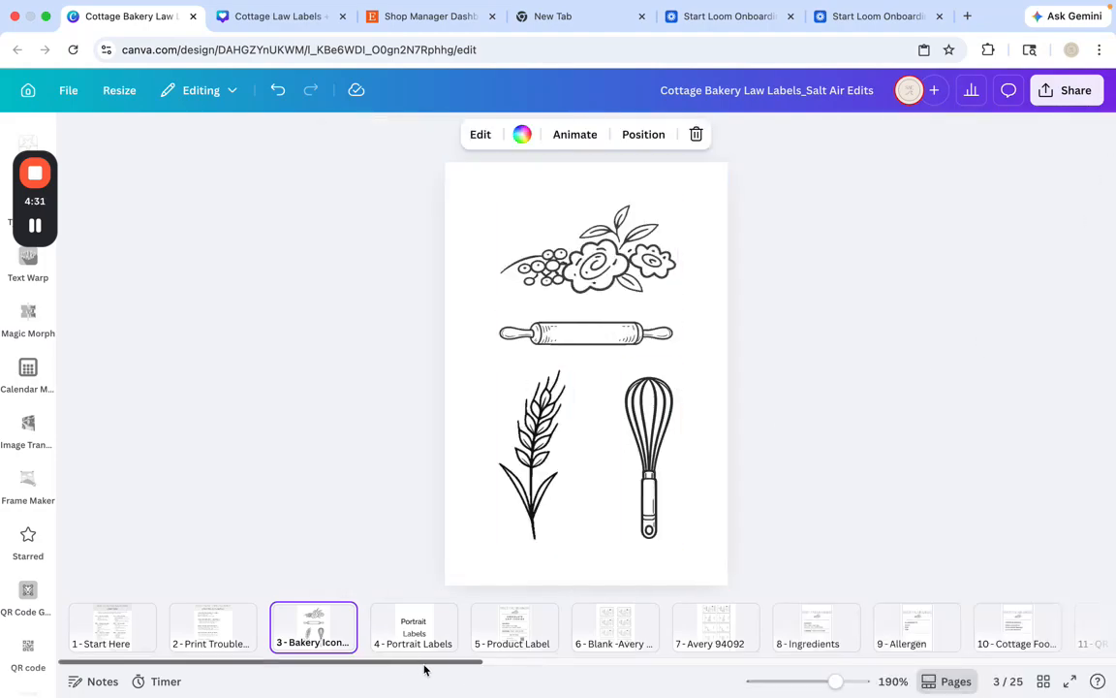
{"action": "scroll", "coordinate": [415, 669], "scroll_direction": "right", "scroll_amount": 3}
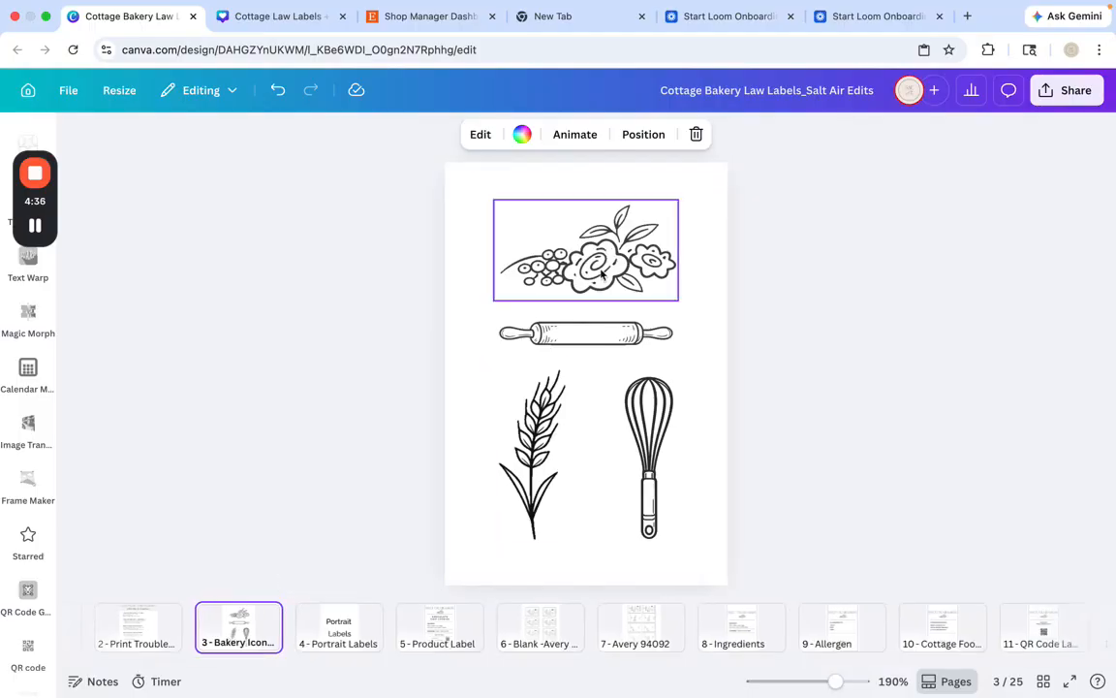
{"action": "left_click", "coordinate": [593, 334]}
{"action": "right_click", "coordinate": [595, 334]}
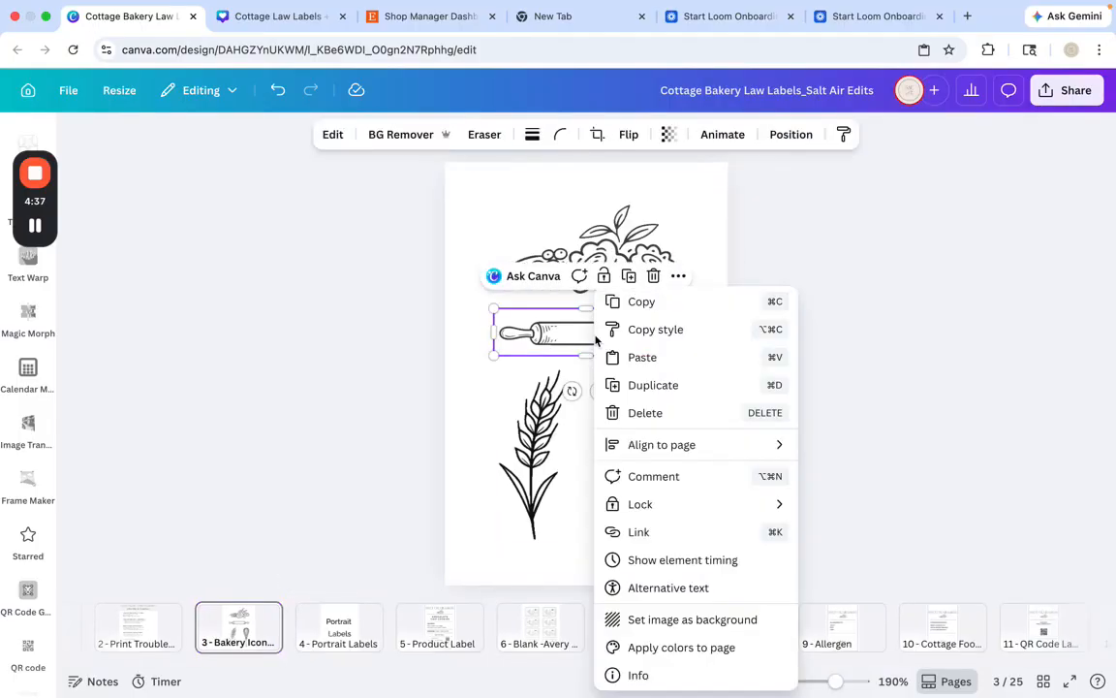
{"action": "left_click", "coordinate": [643, 302]}
Paste the rolling pin illustration onto the Product Label page 5
{"action": "left_click", "coordinate": [437, 620]}
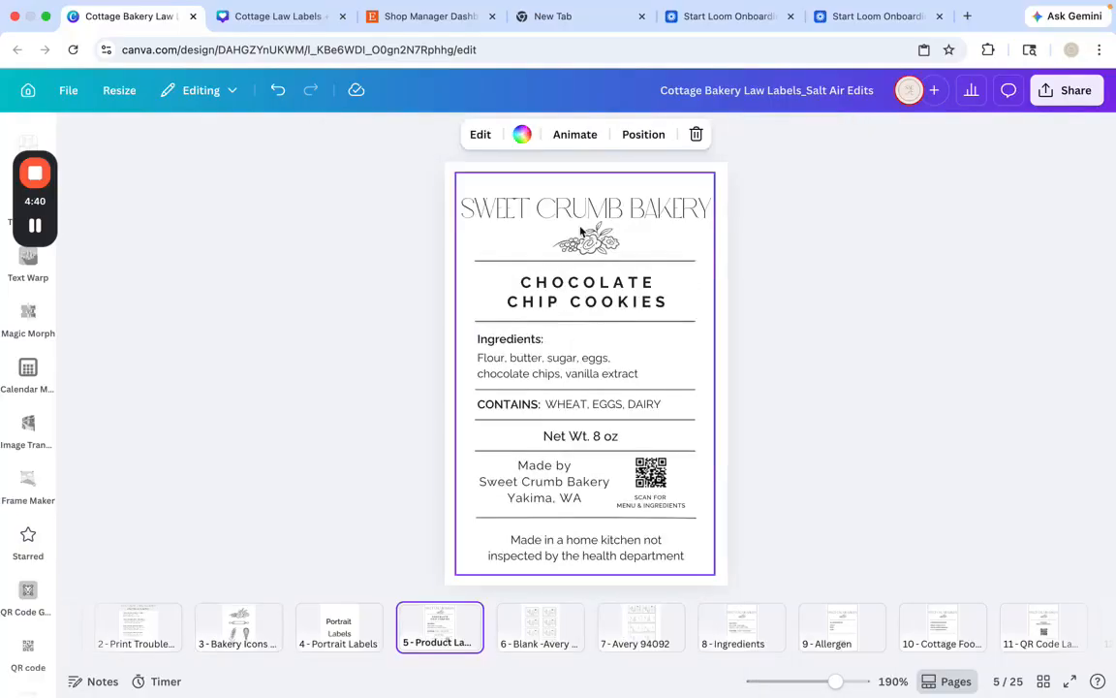
{"action": "left_click", "coordinate": [531, 253]}
{"action": "left_click", "coordinate": [531, 214]}
{"action": "left_click", "coordinate": [797, 269]}
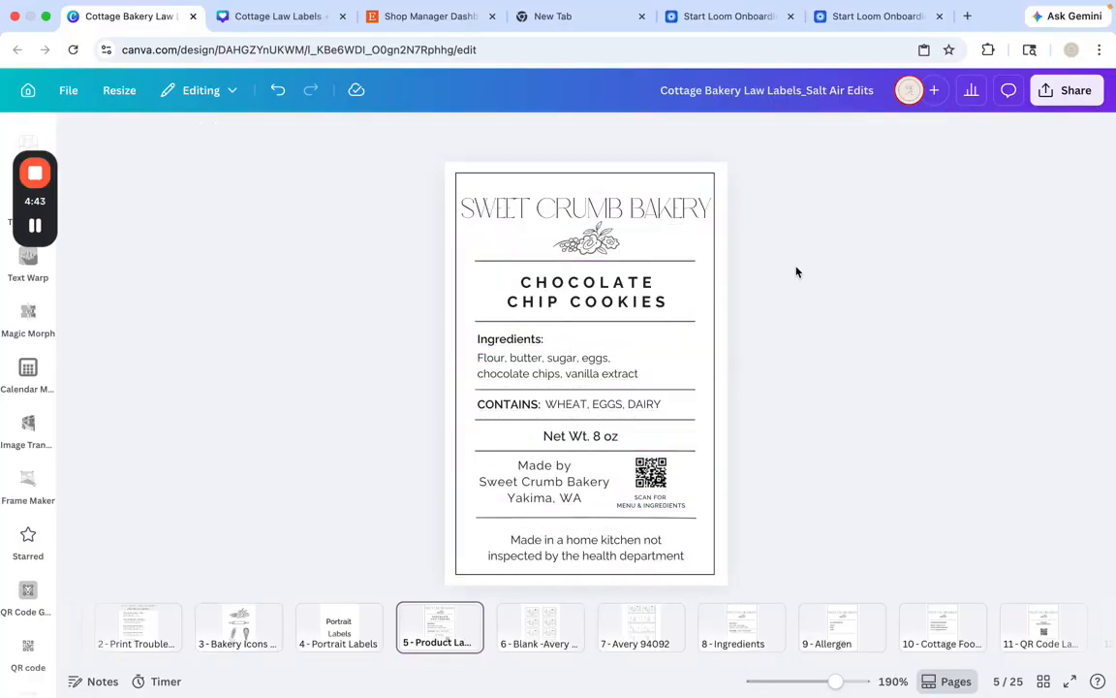
{"action": "left_click", "coordinate": [673, 252]}
{"action": "right_click", "coordinate": [674, 252]}
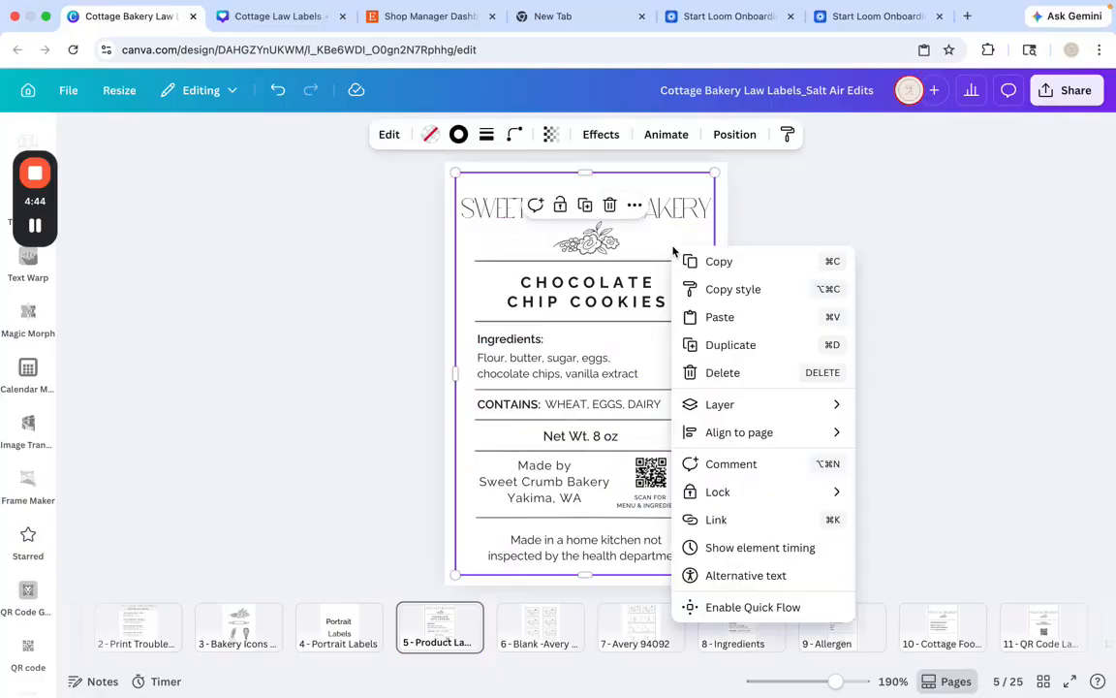
{"action": "left_click", "coordinate": [720, 317]}
Shrink the rolling pin, place it beneath the SWEET CRUMB BAKERY heading, and delete the floral icon it replaces
{"action": "left_click_drag", "start_coordinate": [576, 332], "coordinate": [725, 241]}
{"action": "left_click_drag", "start_coordinate": [633, 216], "coordinate": [694, 248]}
{"action": "left_click_drag", "start_coordinate": [633, 223], "coordinate": [579, 244]}
{"action": "left_click", "coordinate": [587, 240]}
{"action": "key", "text": "Delete"}
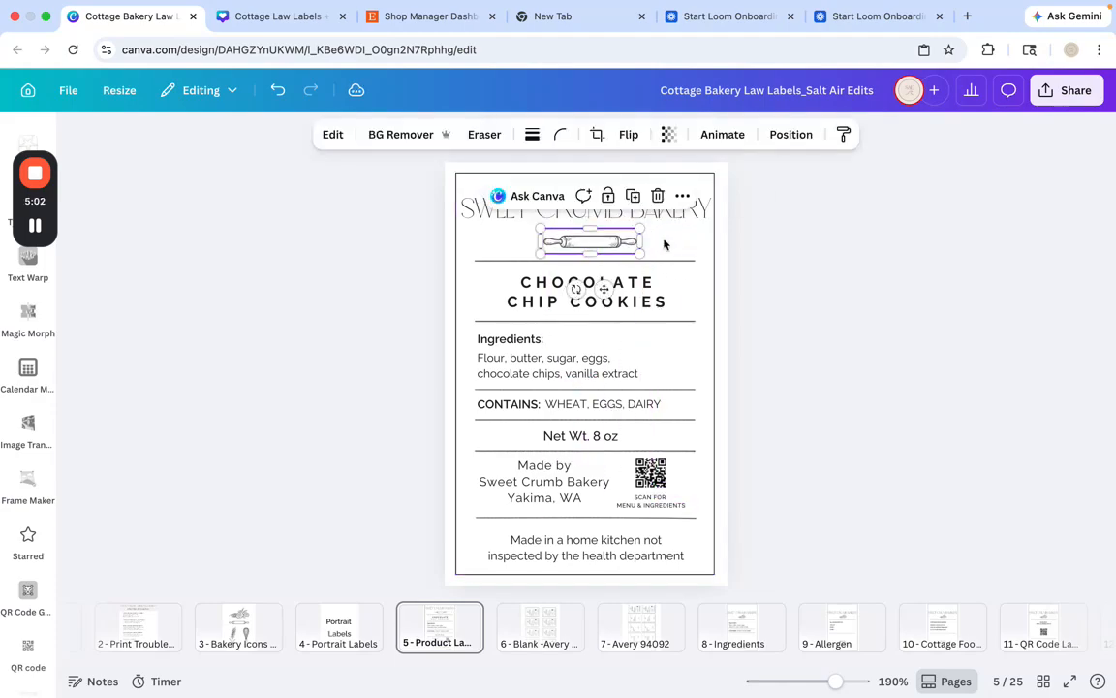
Center the rolling pin horizontally on the product label page
{"action": "left_click", "coordinate": [780, 134]}
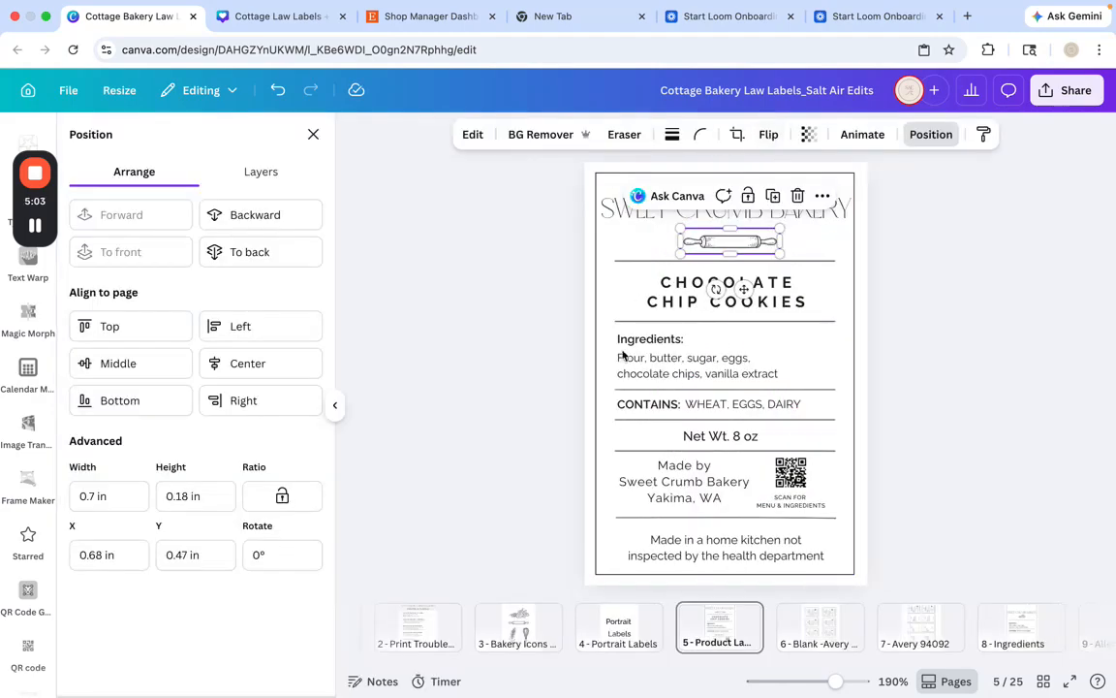
{"action": "left_click", "coordinate": [252, 365]}
{"action": "left_click", "coordinate": [975, 325]}
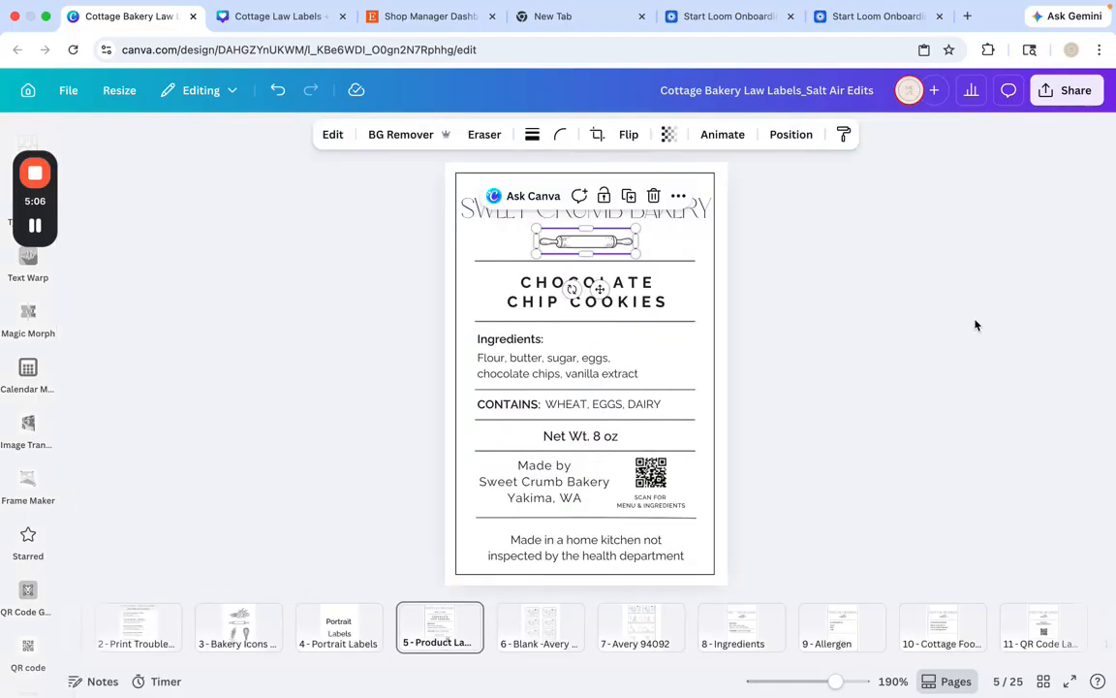
{"action": "left_click", "coordinate": [976, 325]}
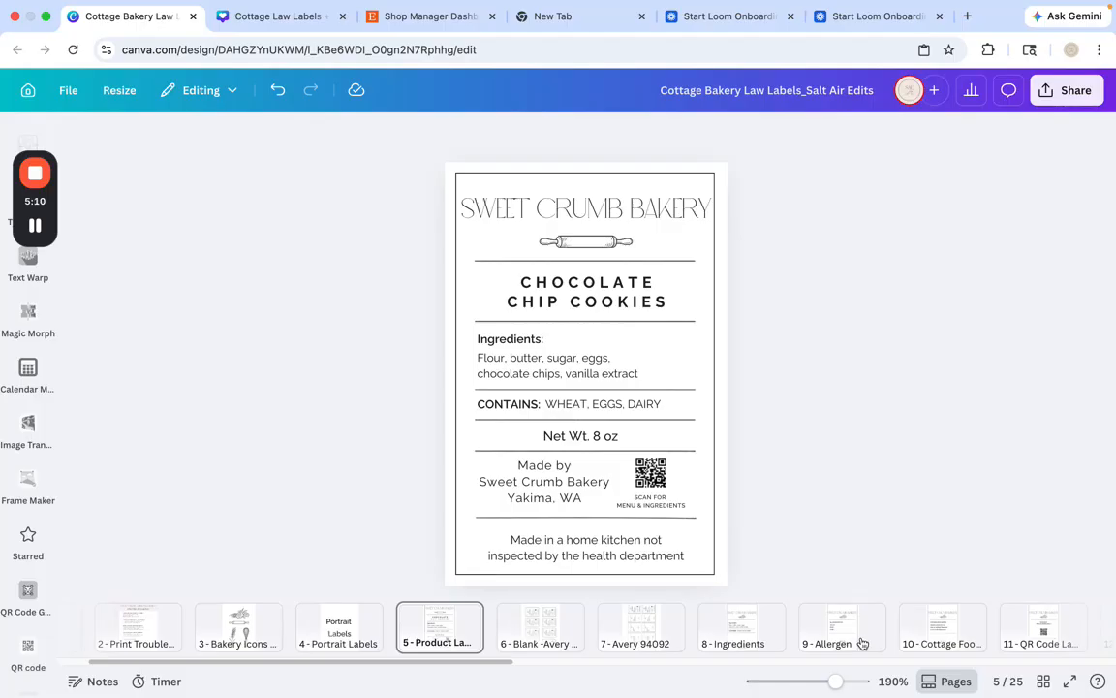
View the Allergen label on page 9 and the Ingredients label on page 8, selecting the grouped Ingredients label
{"action": "scroll", "coordinate": [510, 668], "scroll_direction": "right", "scroll_amount": 5}
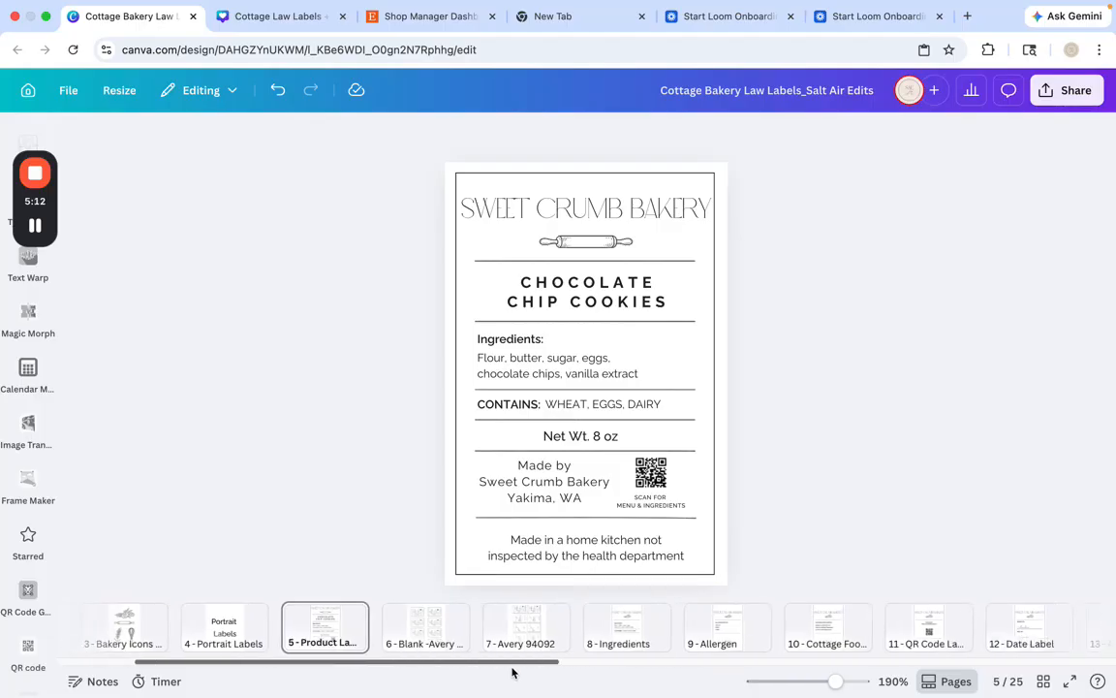
{"action": "scroll", "coordinate": [576, 673], "scroll_direction": "right", "scroll_amount": 2}
{"action": "left_click", "coordinate": [523, 630]}
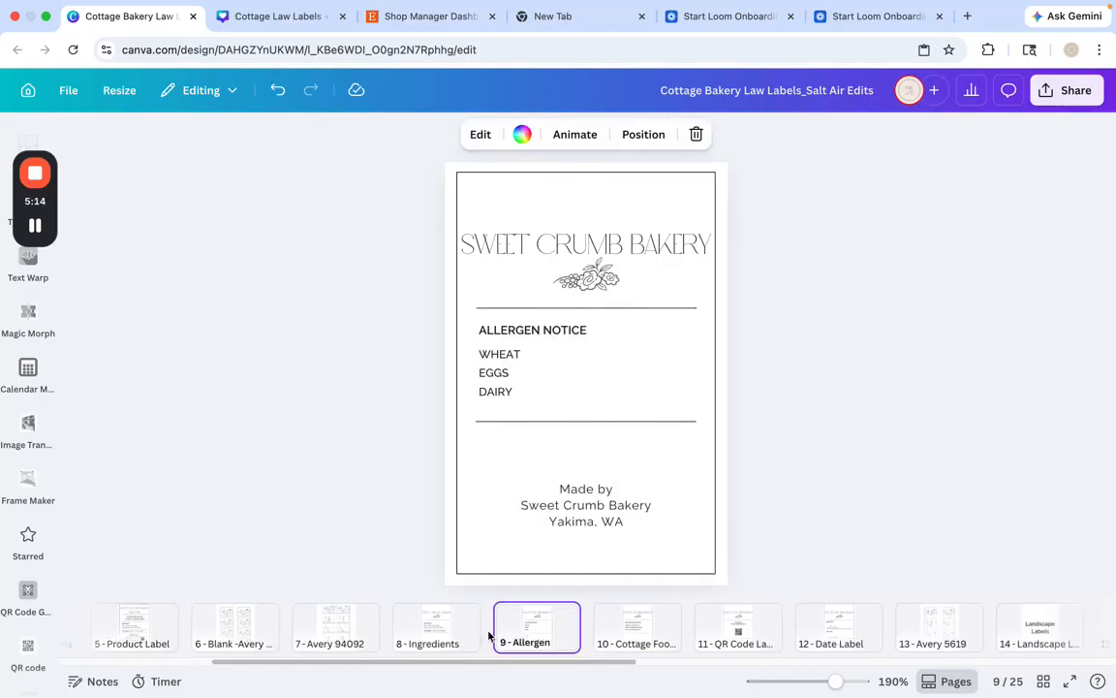
{"action": "left_click", "coordinate": [435, 630]}
{"action": "left_click", "coordinate": [516, 359]}
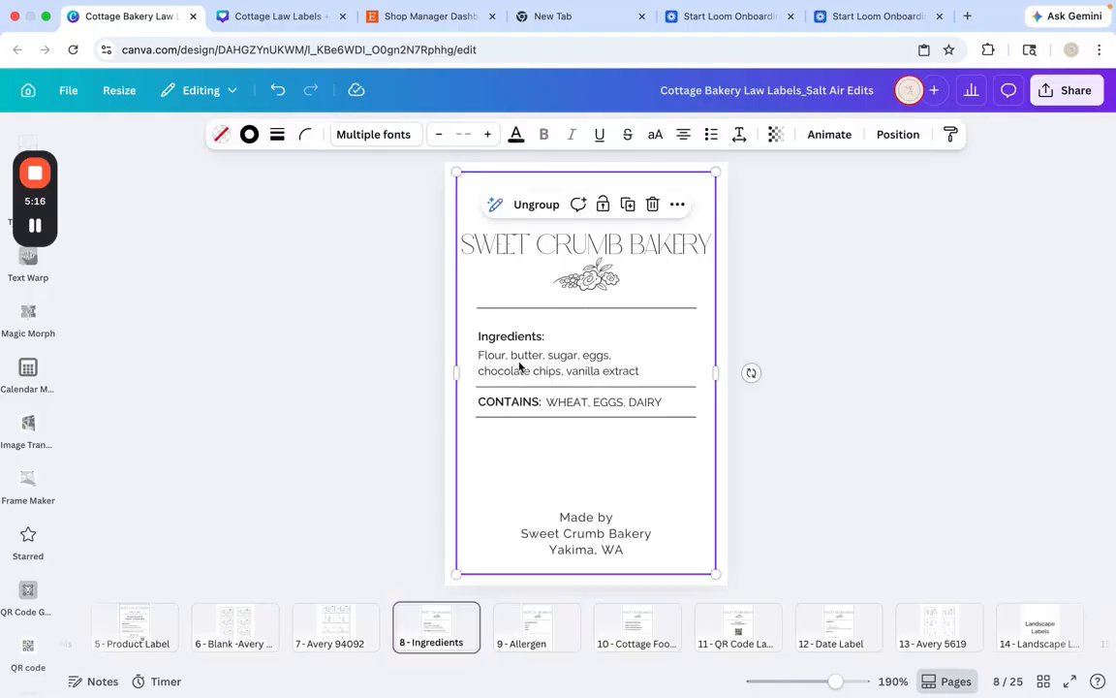
Ungroup the Ingredients label on page 8 into separate elements and deselect them
{"action": "left_click", "coordinate": [521, 203]}
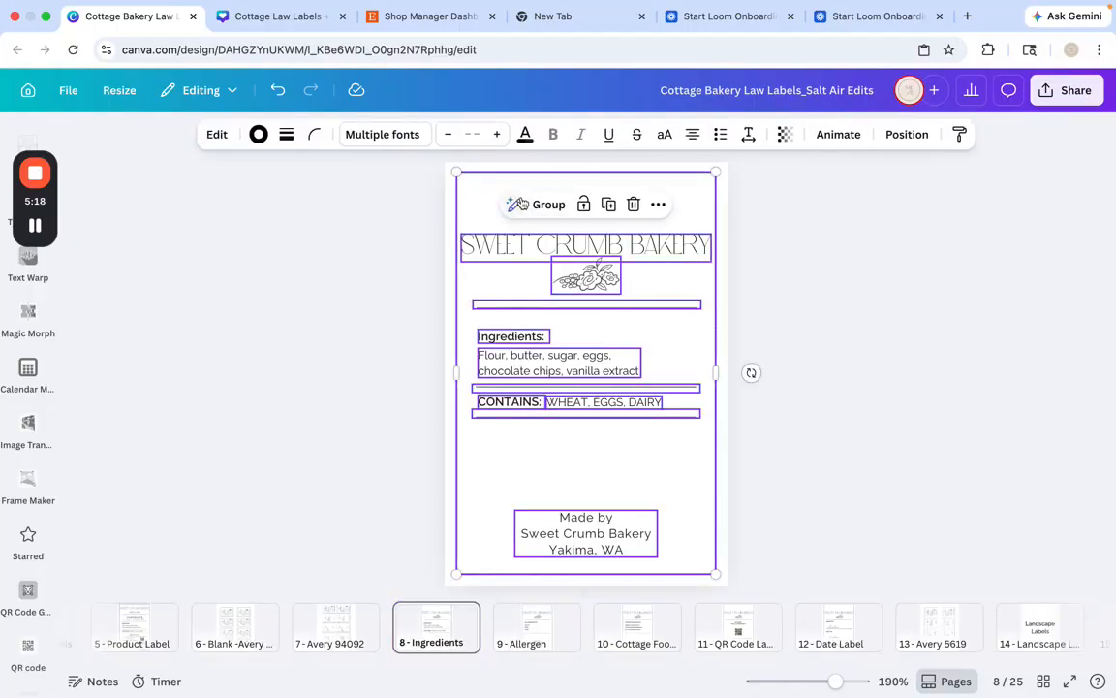
{"action": "left_click", "coordinate": [843, 340]}
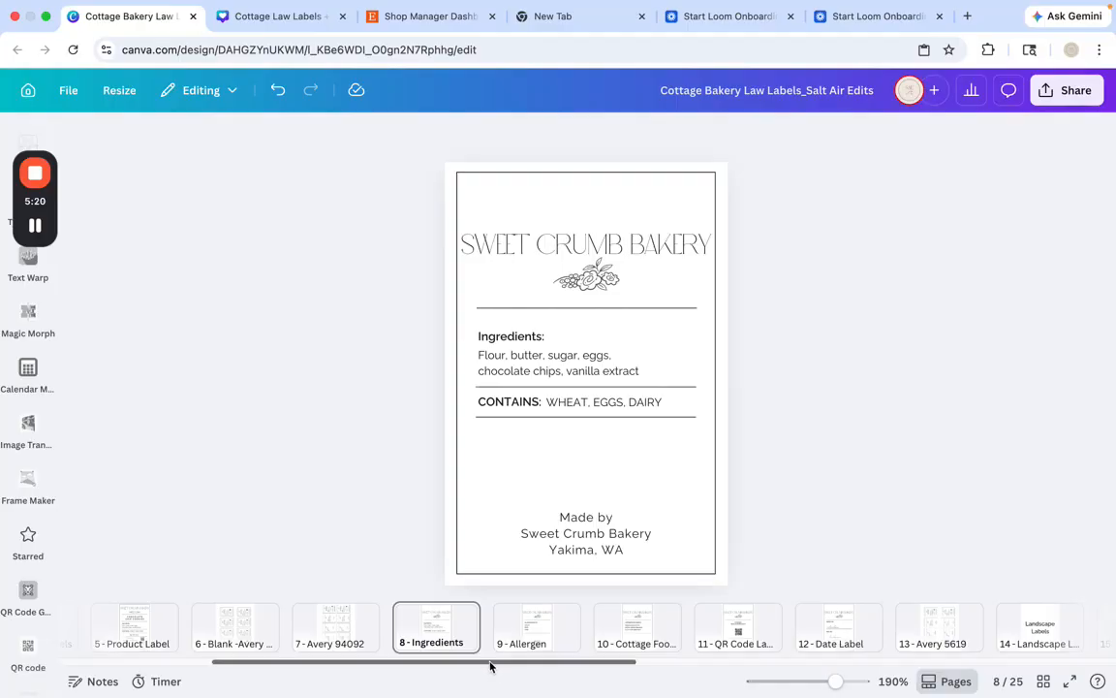
View the landscape Ingredients label on page 16 and the blank Avery sheet on page 24
{"action": "scroll", "coordinate": [707, 669], "scroll_direction": "right", "scroll_amount": 10}
{"action": "left_click", "coordinate": [703, 631]}
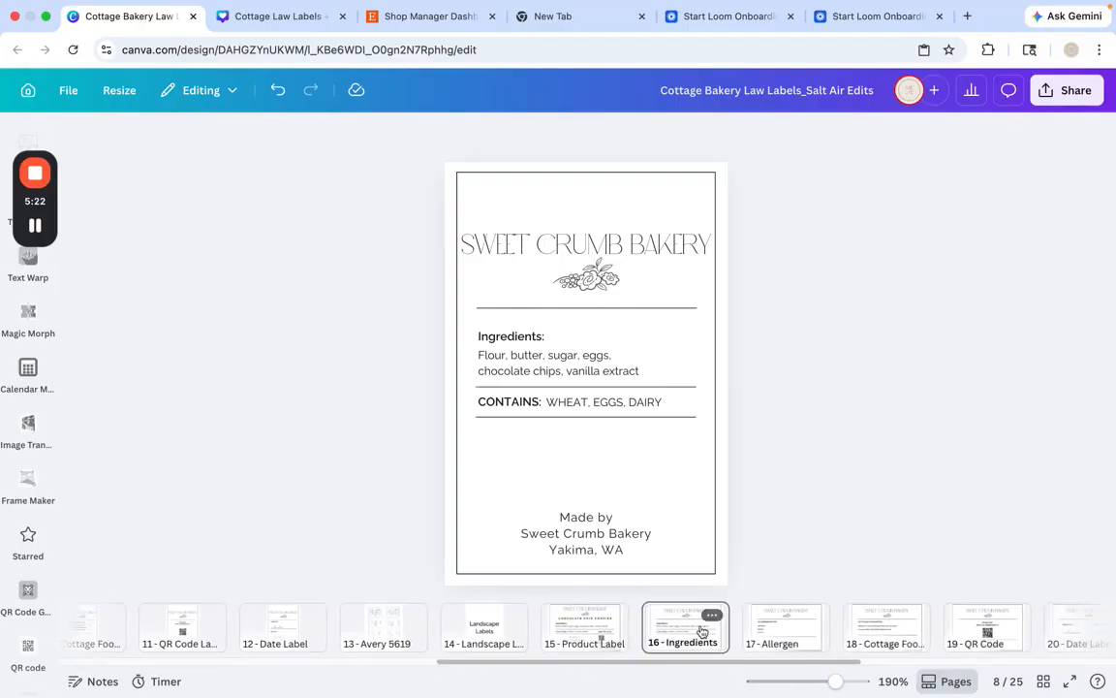
{"action": "scroll", "coordinate": [889, 632], "scroll_direction": "right", "scroll_amount": 10}
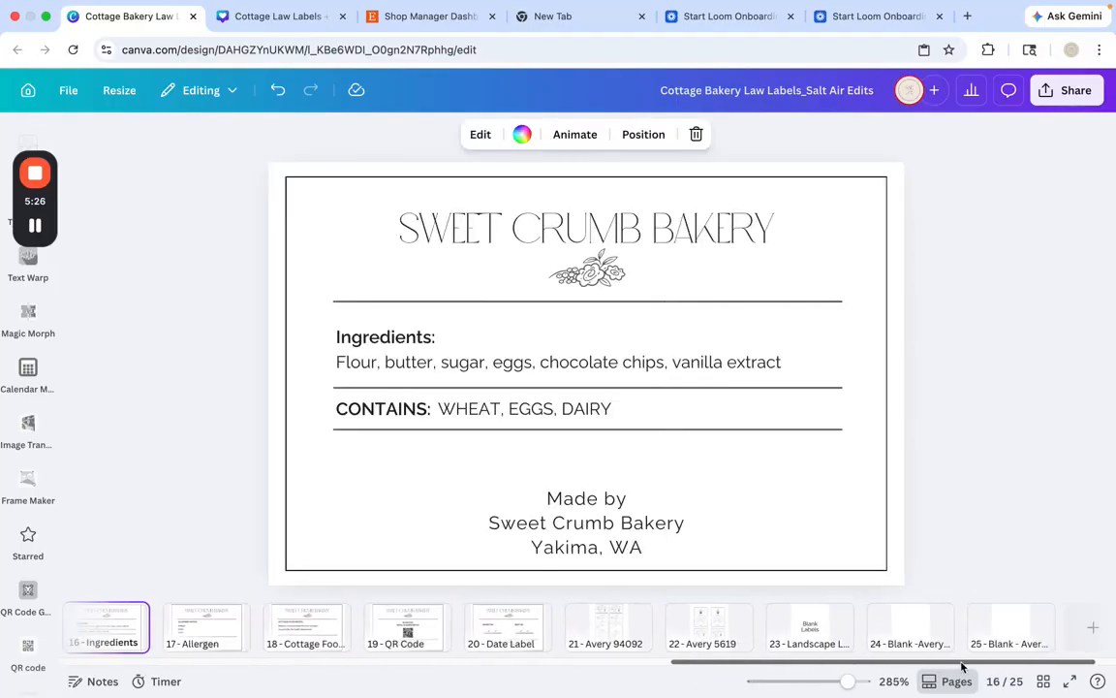
{"action": "left_click", "coordinate": [889, 631]}
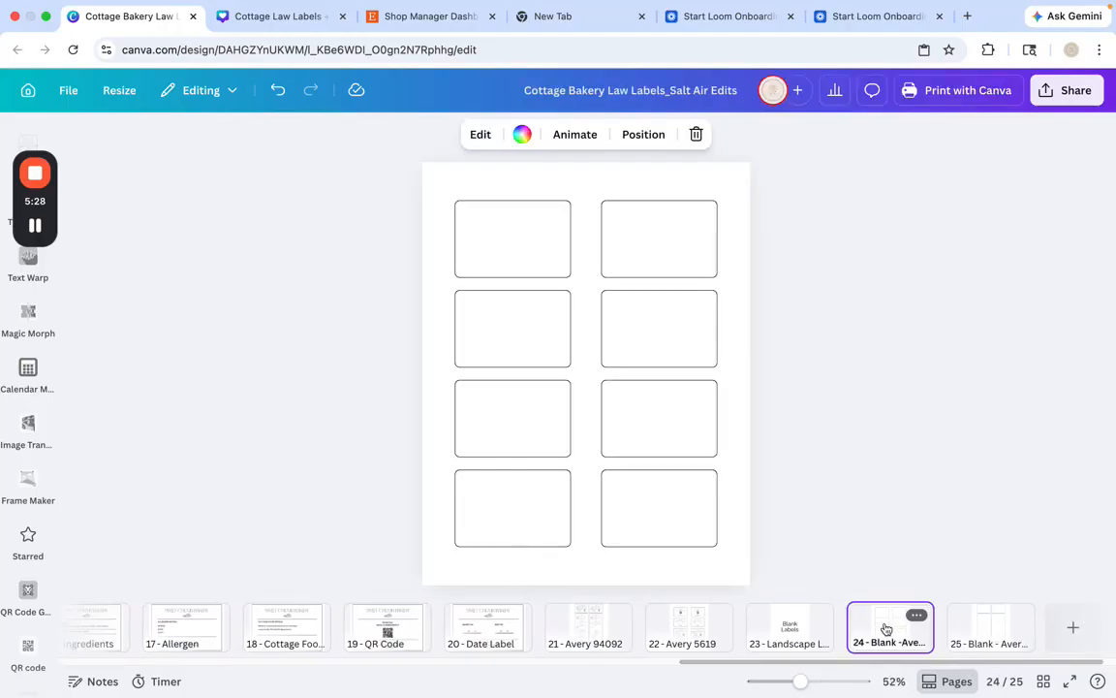
On the Avery 94092 sheet on page 21, ungroup the first Chocolate Chip Cookies label and select its SWEET CRUMB BAKERY heading
{"action": "left_click", "coordinate": [581, 625]}
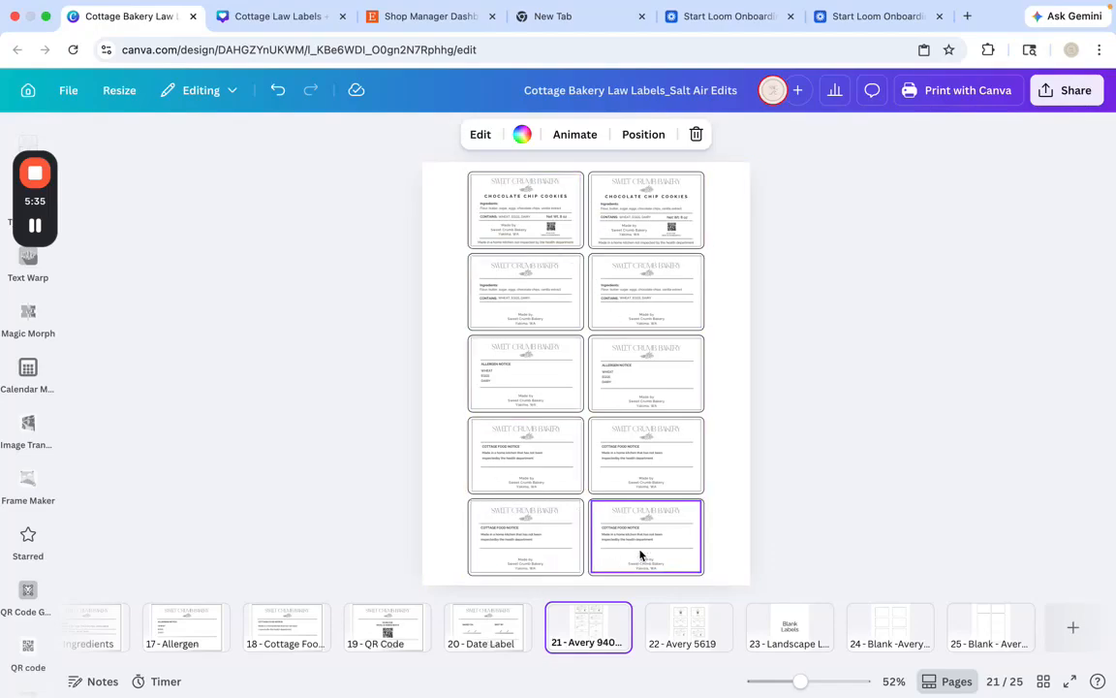
{"action": "left_click", "coordinate": [522, 221]}
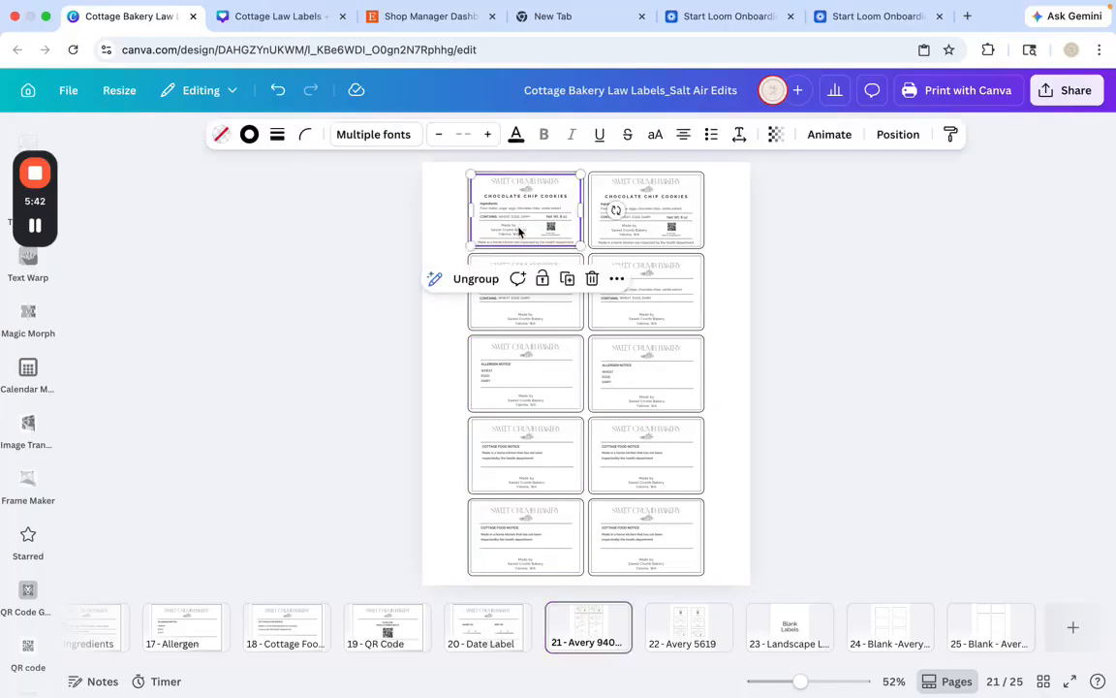
{"action": "left_click", "coordinate": [482, 279]}
{"action": "key", "text": "Escape"}
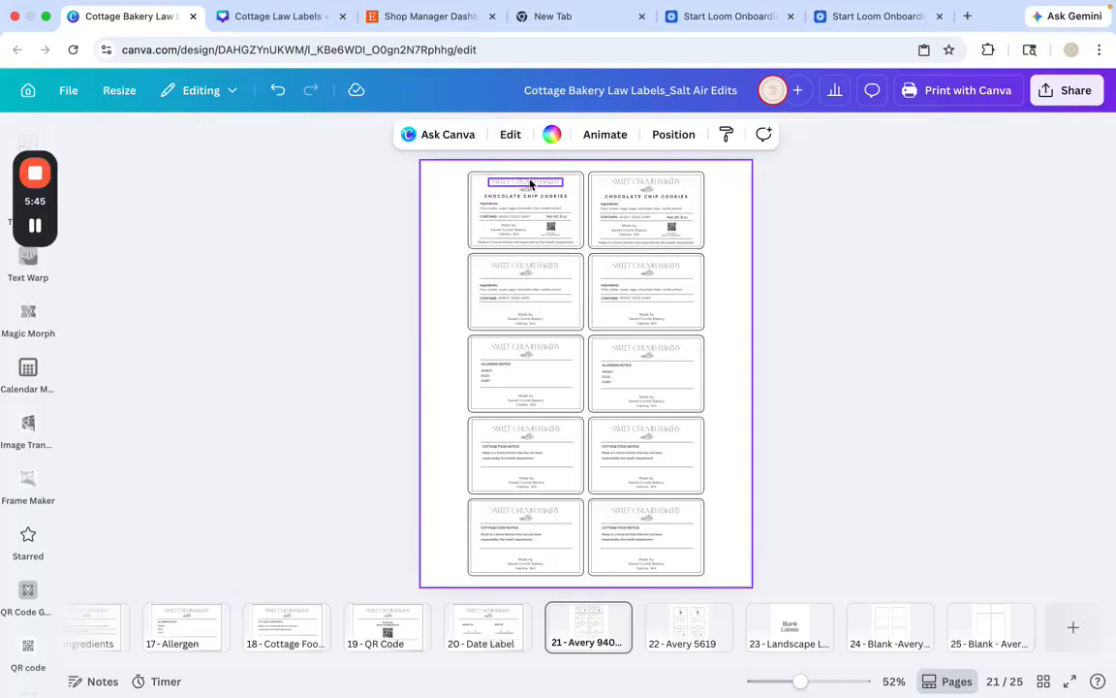
{"action": "left_click", "coordinate": [529, 183]}
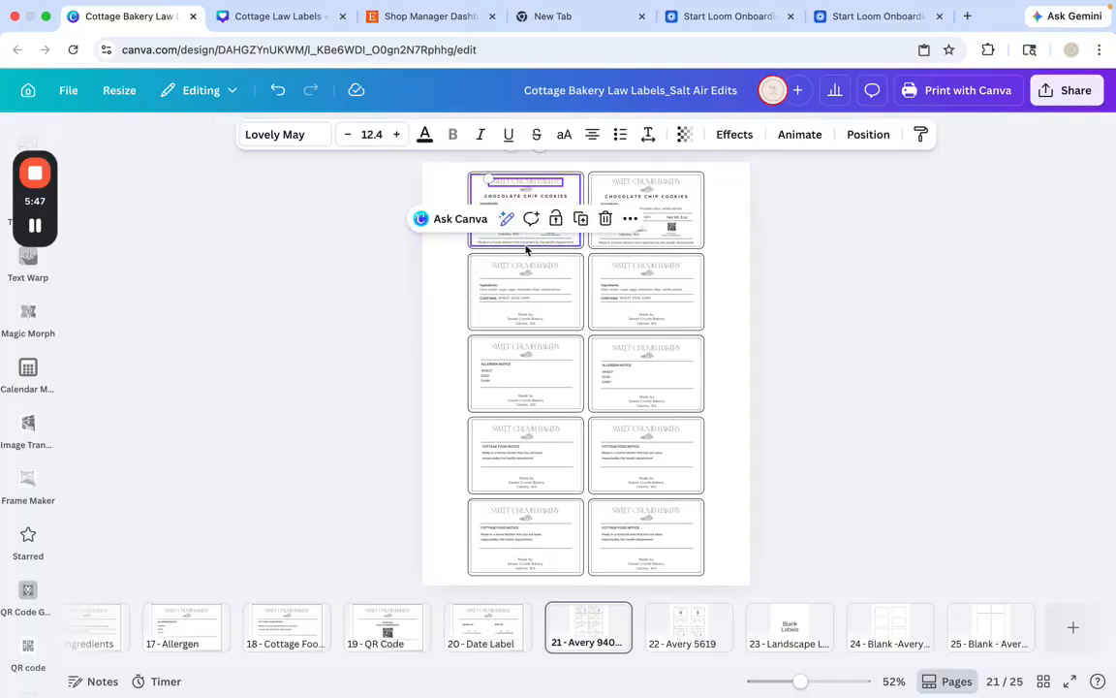